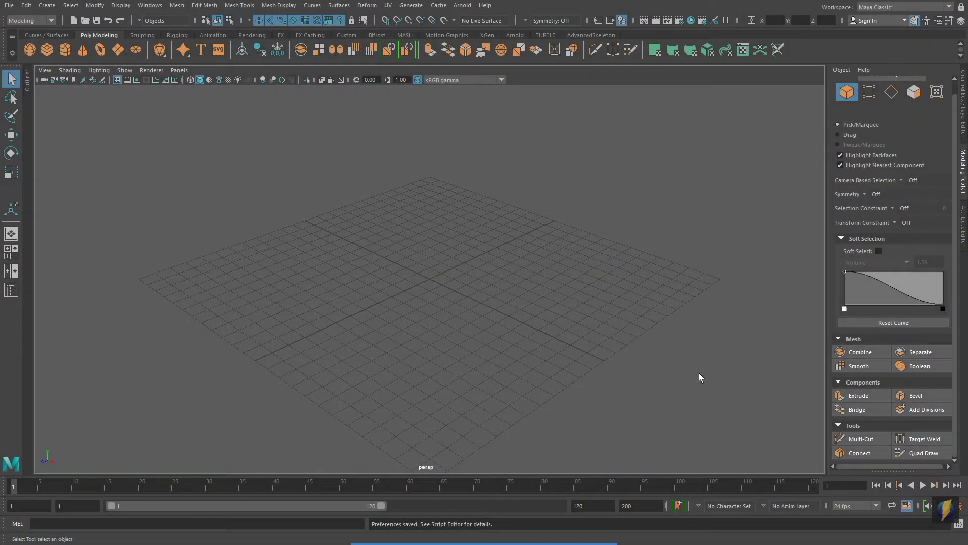
Step: Create a polygon cylinder and lay it on its side by setting Rotate X to 90
left_click(65, 52)
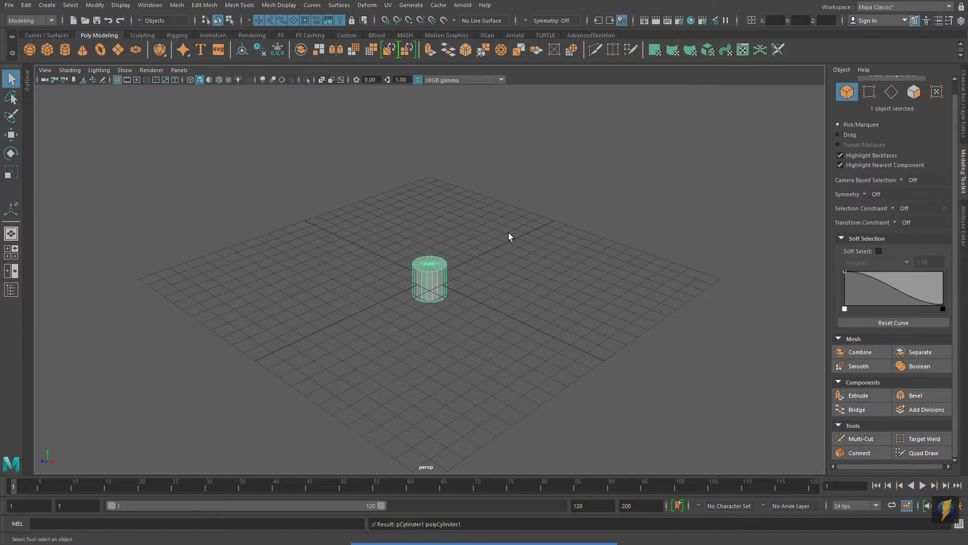
key("e")
key("space")
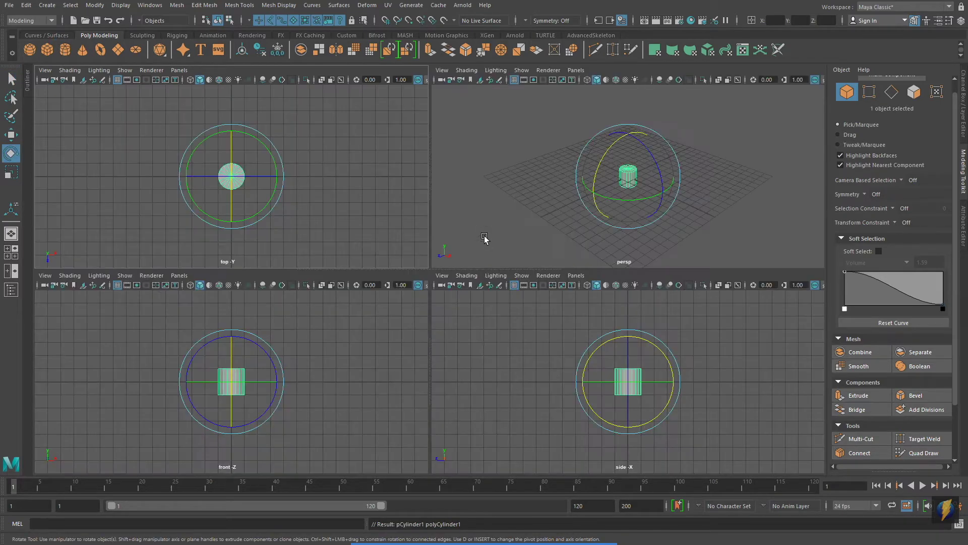
left_click_drag(248, 357, 237, 404)
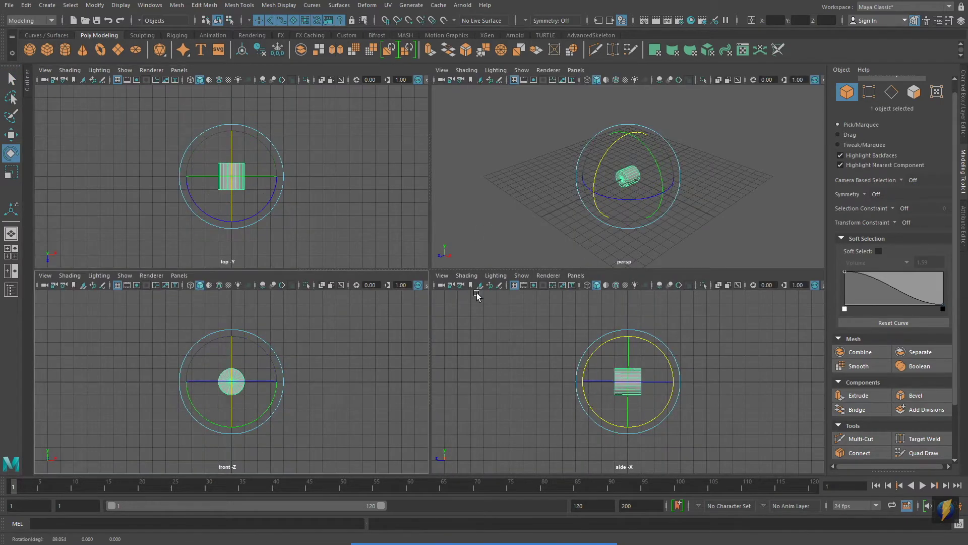
left_click(963, 123)
type("9")
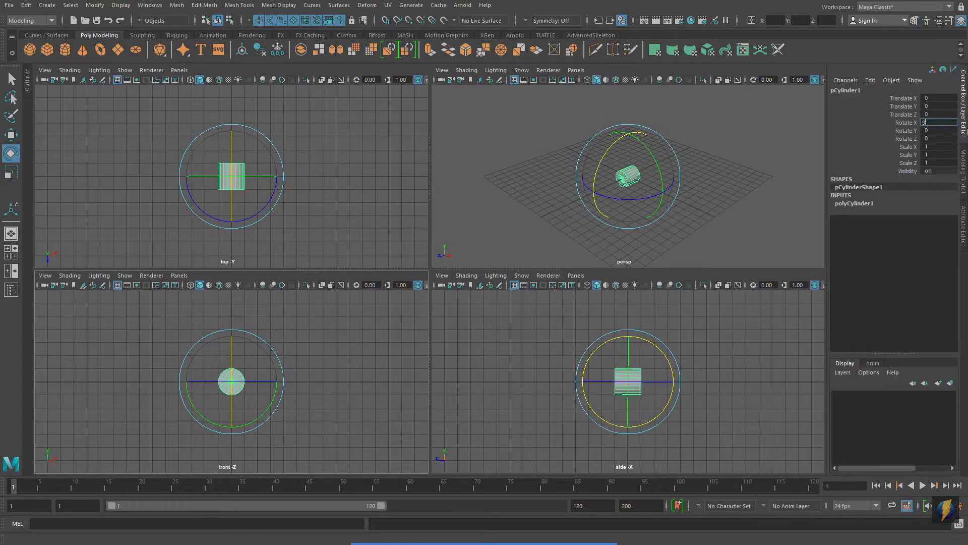
type("0")
key("Return")
Step: Reduce the cylinder's Subdivisions Axis to 8
left_click(871, 204)
left_click(900, 230)
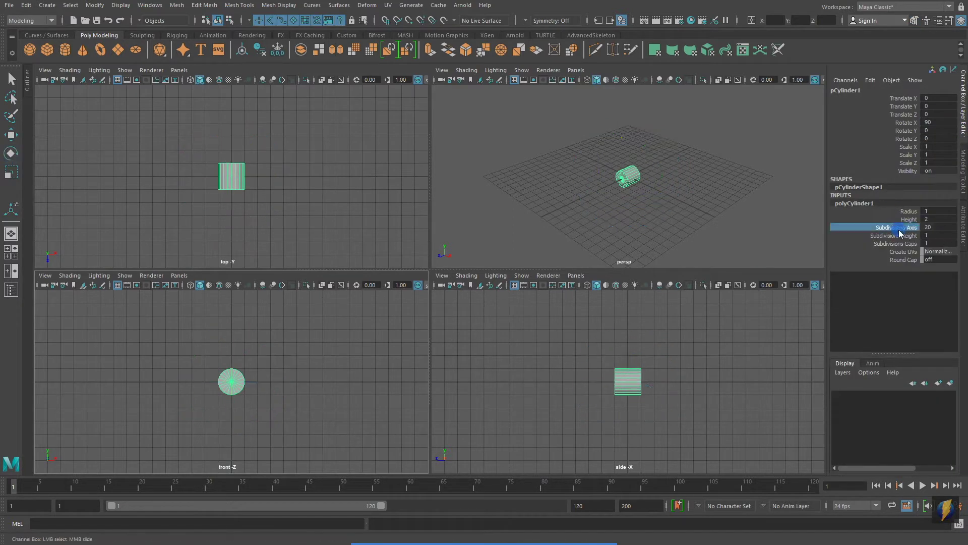
middle_click_drag(638, 328, 577, 333)
Step: Scale the cylinder along its length to a Scale Y of about 0.644
key("f")
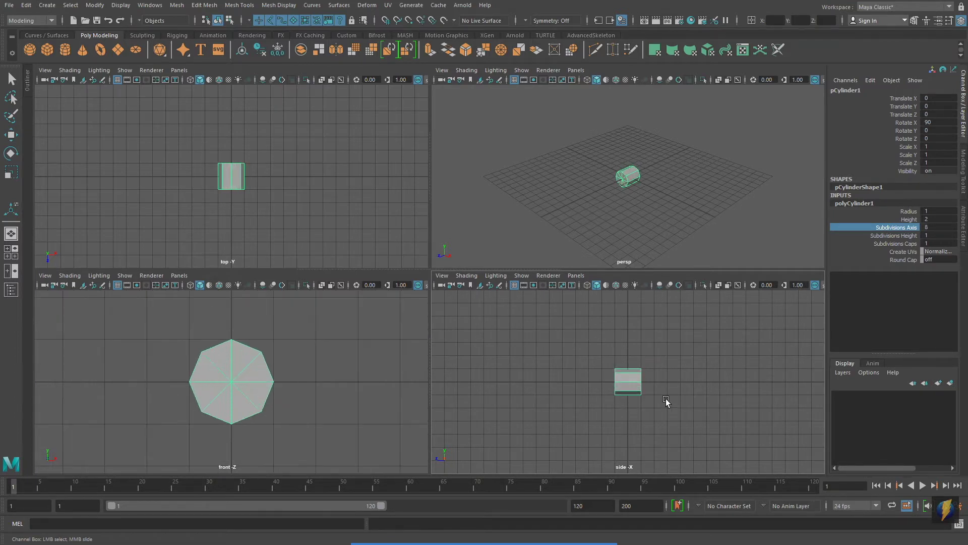
scroll(700, 384, "up", 3)
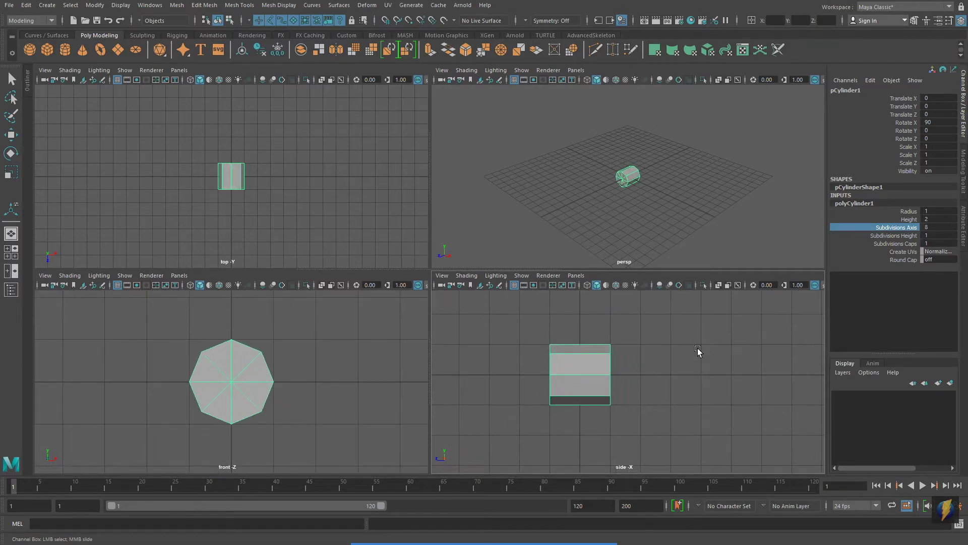
key("r")
left_click_drag(536, 374, 552, 376)
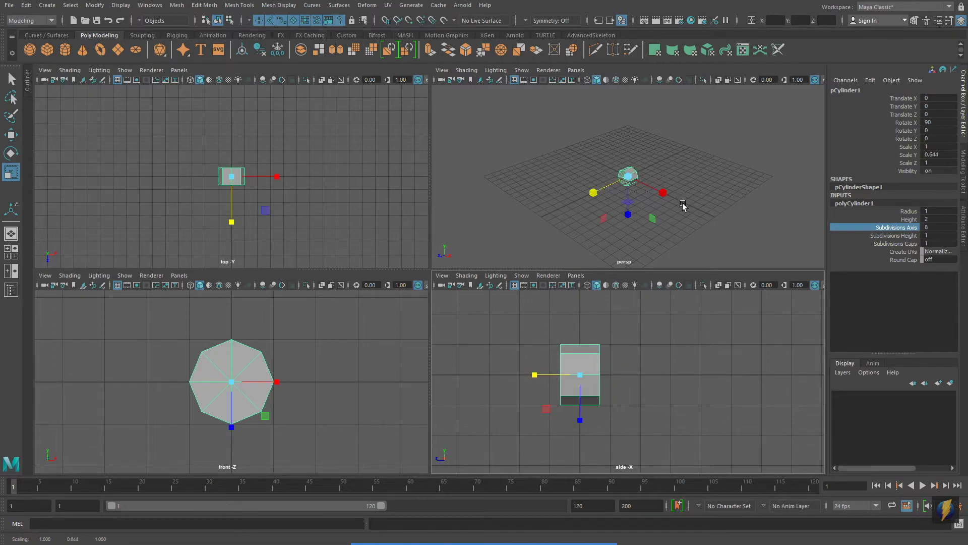
Step: Select only the eight triangular faces of one end cap of the cylinder
key("space")
left_click_drag(627, 243, 415, 251, "alt")
right_click_drag(415, 250, 577, 260, "alt")
right_click_drag(381, 274, 587, 272, "alt")
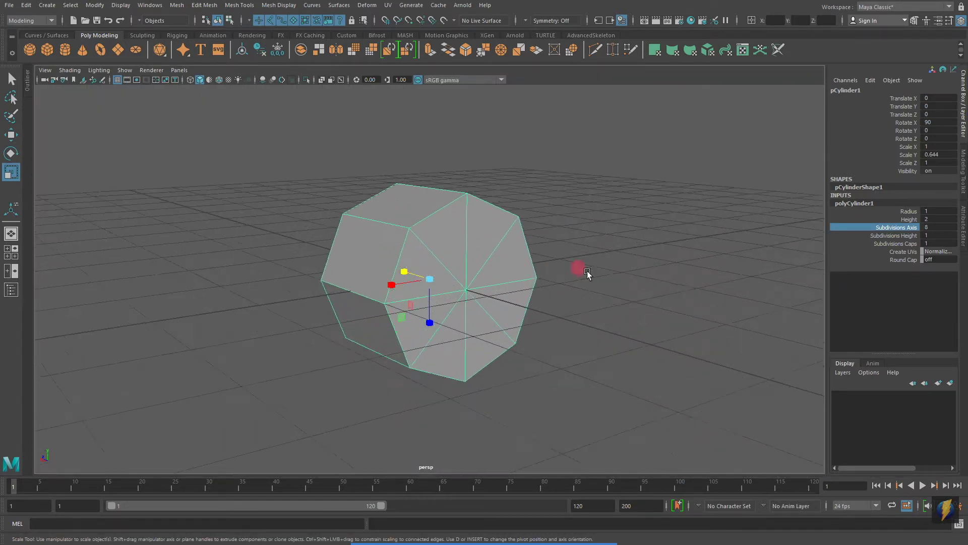
right_click_drag(499, 236, 500, 263)
left_click(11, 78)
left_click_drag(388, 193, 475, 191, "alt")
left_click_drag(324, 141, 580, 395)
left_click_drag(580, 396, 535, 396, "alt")
left_click_drag(262, 121, 714, 425, "shift")
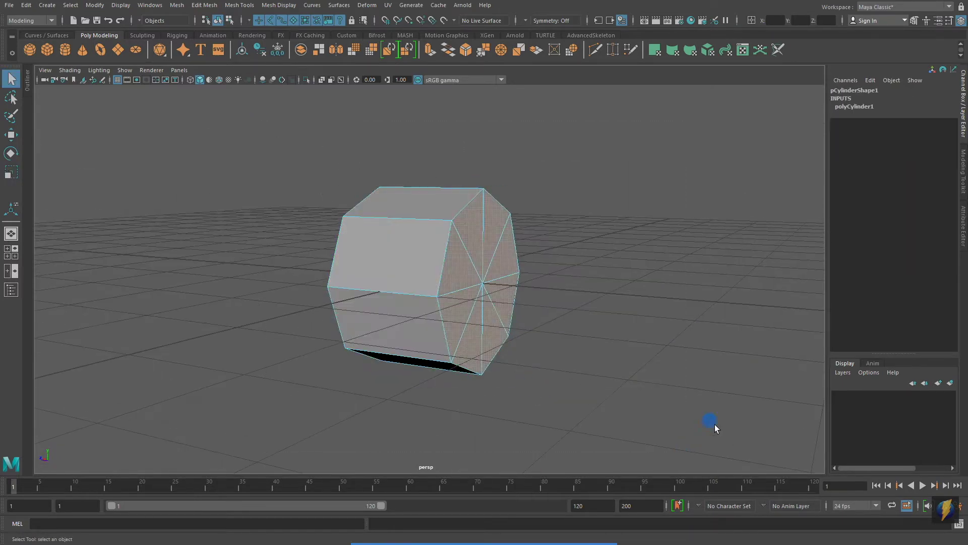
left_click_drag(337, 318, 465, 340, "alt")
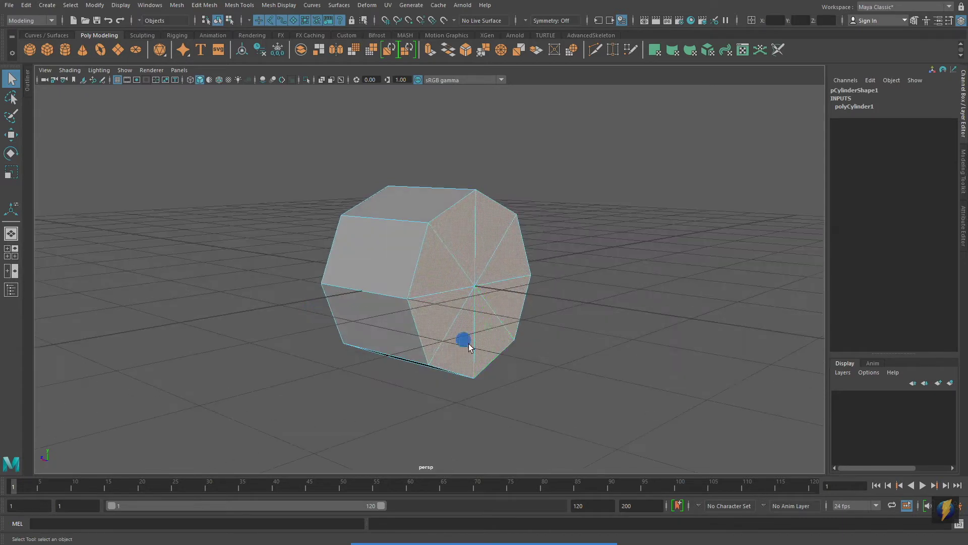
Step: Extrude the selected end cap faces by about 2.357 in Local Translate Z with 3 divisions
key("space")
middle_click_drag(662, 401, 612, 383, "alt")
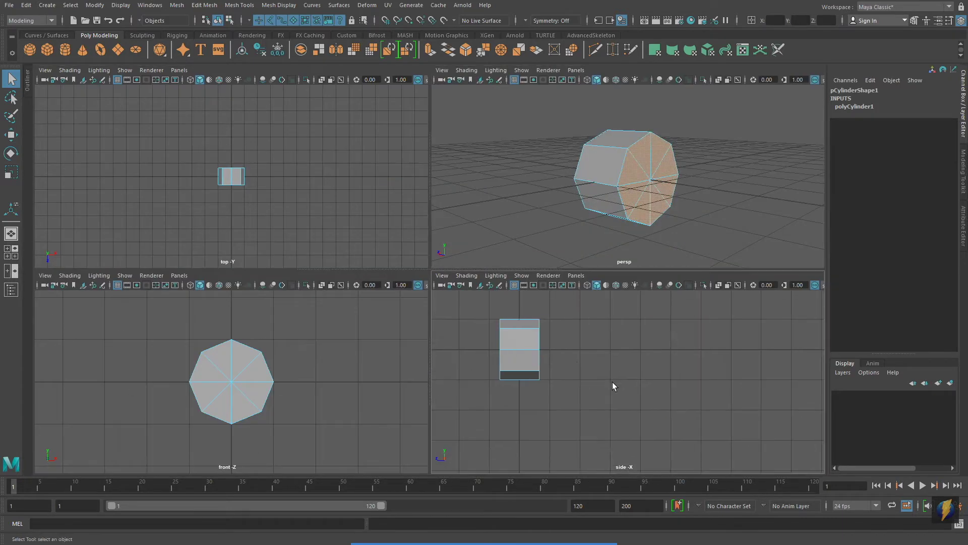
key("space")
mouse_move(661, 357)
right_mouse_down("alt")
mouse_move(603, 341)
mouse_move(654, 353)
right_mouse_up("alt")
middle_click_drag(493, 340, 531, 329, "alt")
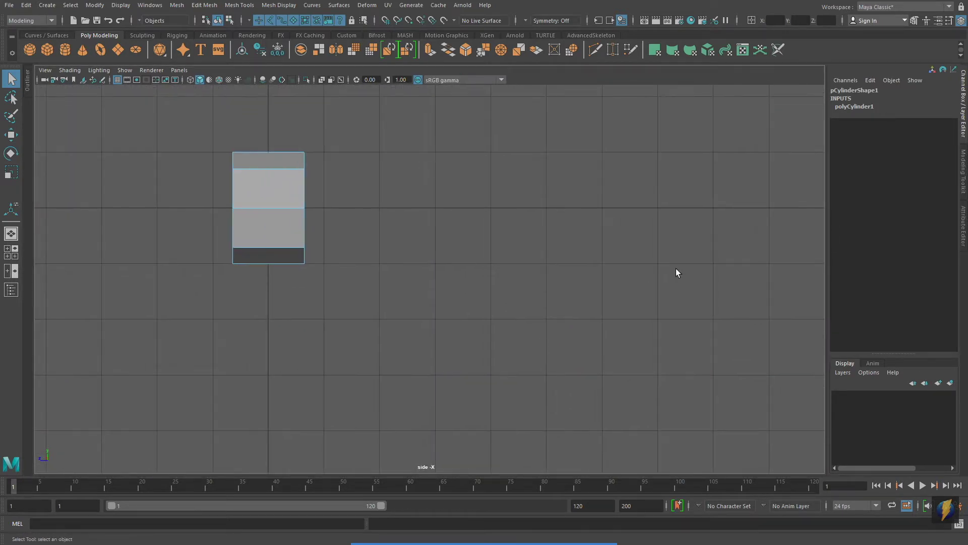
left_click(964, 175)
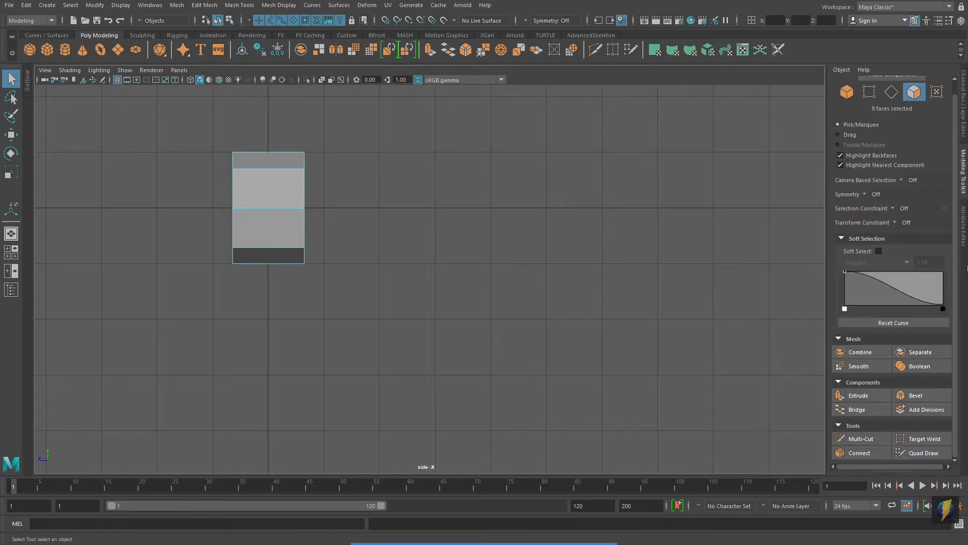
left_click(858, 396)
left_click_drag(341, 177, 469, 192)
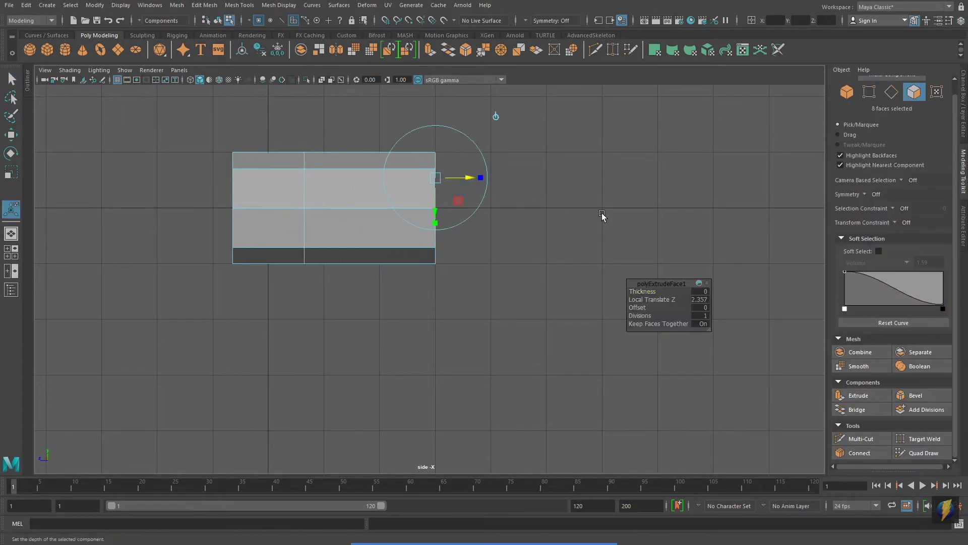
left_click_drag(638, 316, 649, 316)
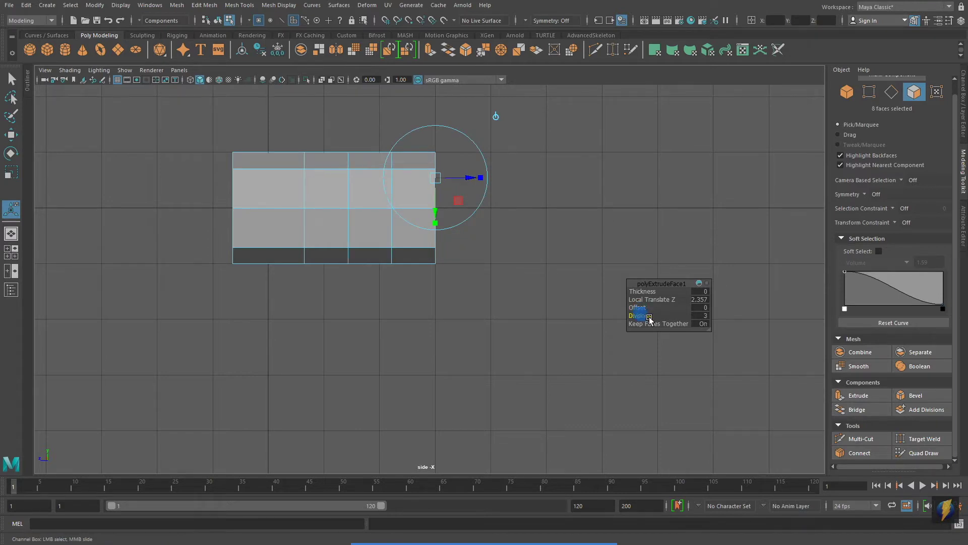
Step: Select the two inner edge loops of the extrusion, scale them down into a narrow neck and spread them apart lengthwise
right_click_drag(246, 282, 396, 284, "alt")
middle_click_drag(399, 264, 404, 329, "alt")
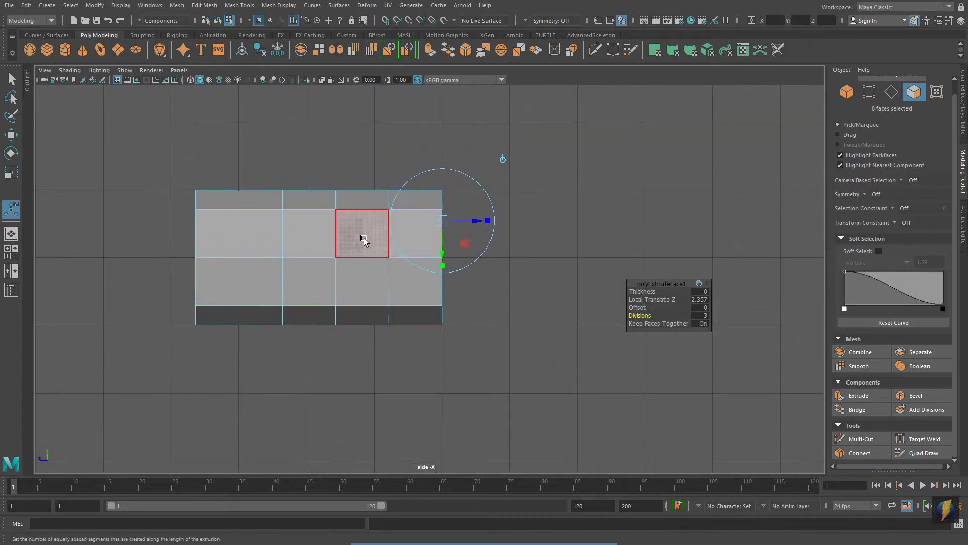
right_click(363, 236)
left_click(356, 206)
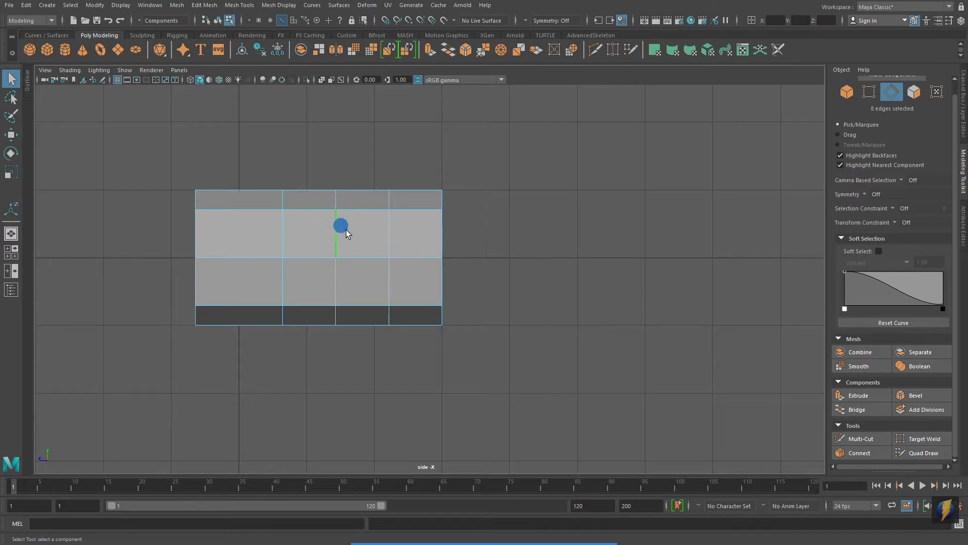
left_click(11, 172)
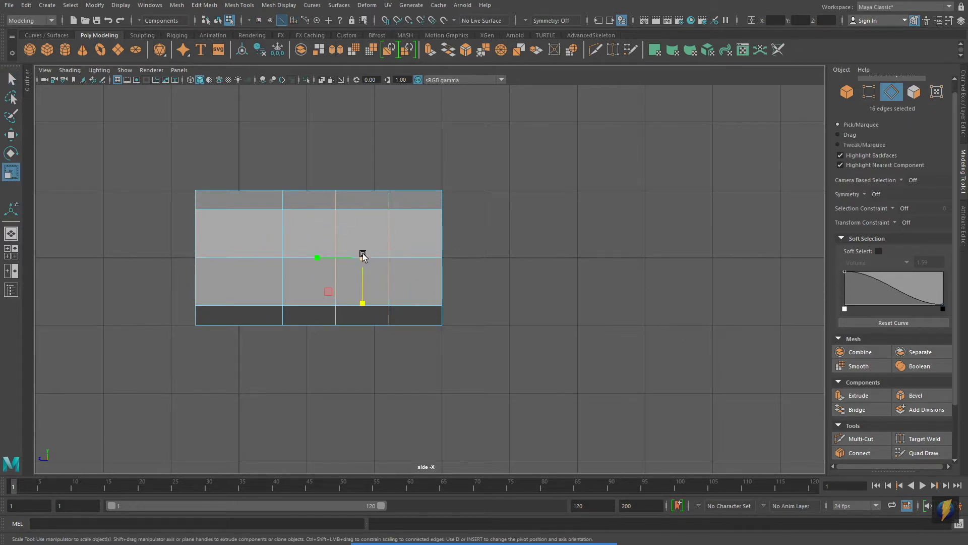
left_click_drag(363, 258, 256, 258)
left_click(302, 258)
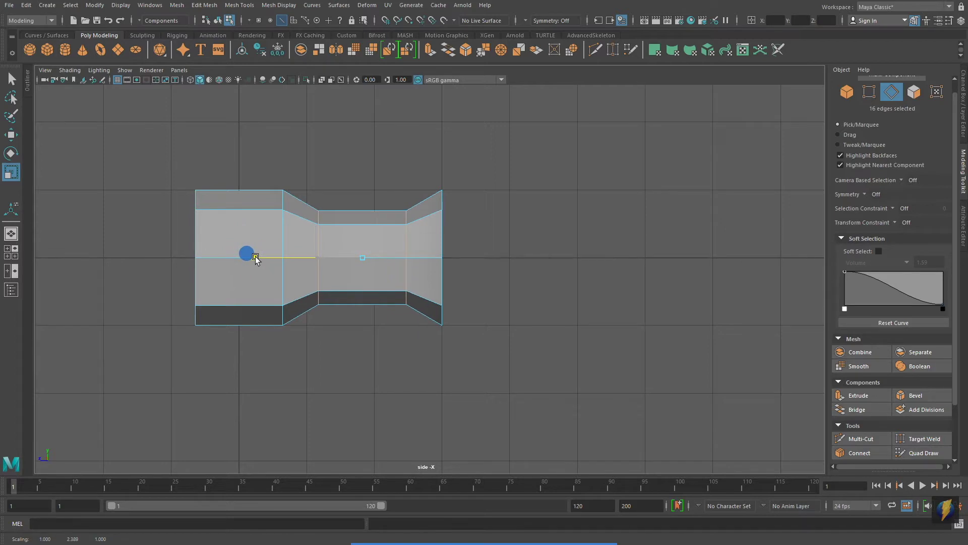
Step: Move the vertices of the flared end and its adjacent loop toward the body to shorten the neck
right_click(399, 225)
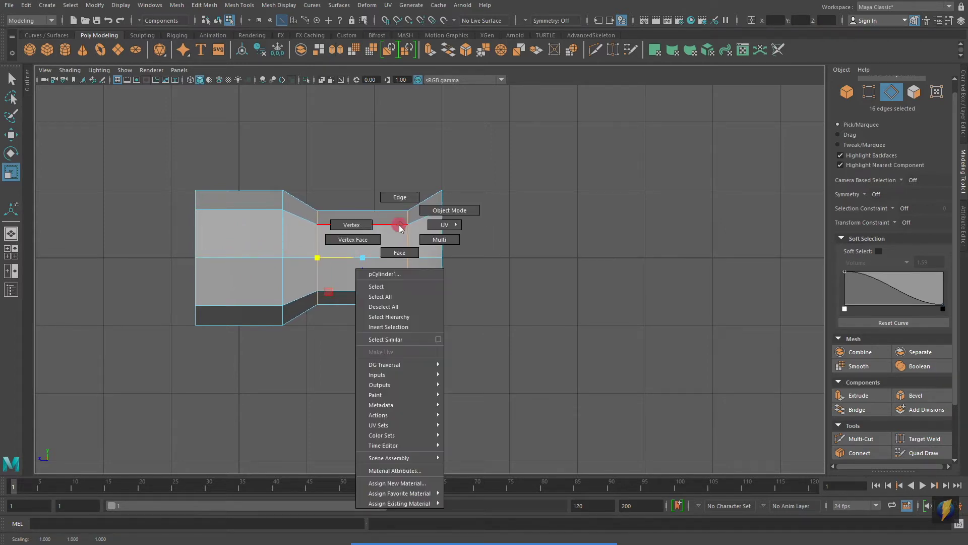
right_click_drag(399, 225, 351, 225)
key("w")
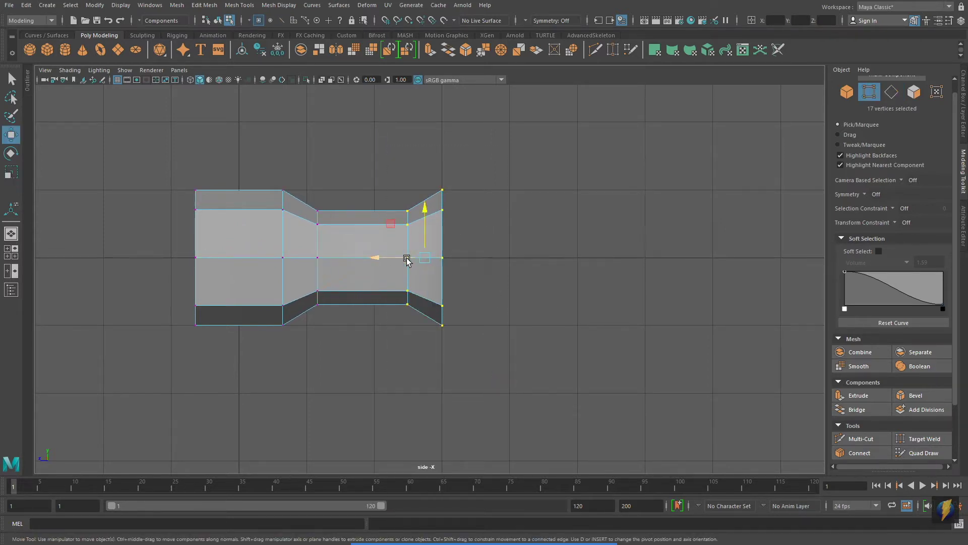
left_click_drag(404, 256, 375, 258)
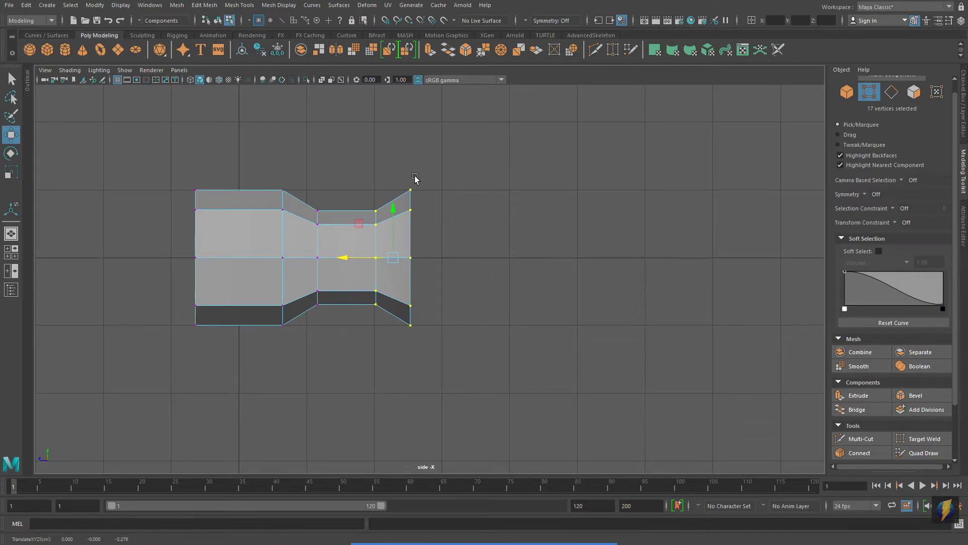
Step: Insert an edge loop around the middle of the flared end section with the Multi-Cut tool
key("space")
left_click_drag(650, 220, 631, 222, "alt")
middle_click_drag(655, 222, 568, 227, "alt")
right_click_drag(567, 227, 612, 224, "alt")
middle_click_drag(612, 223, 657, 209, "alt")
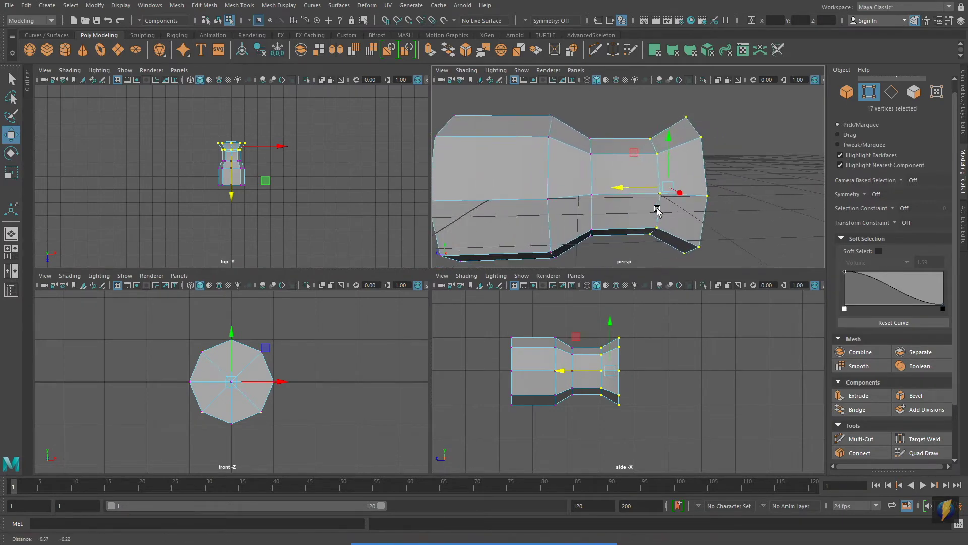
right_click_drag(657, 211, 648, 207, "alt")
left_click(861, 439)
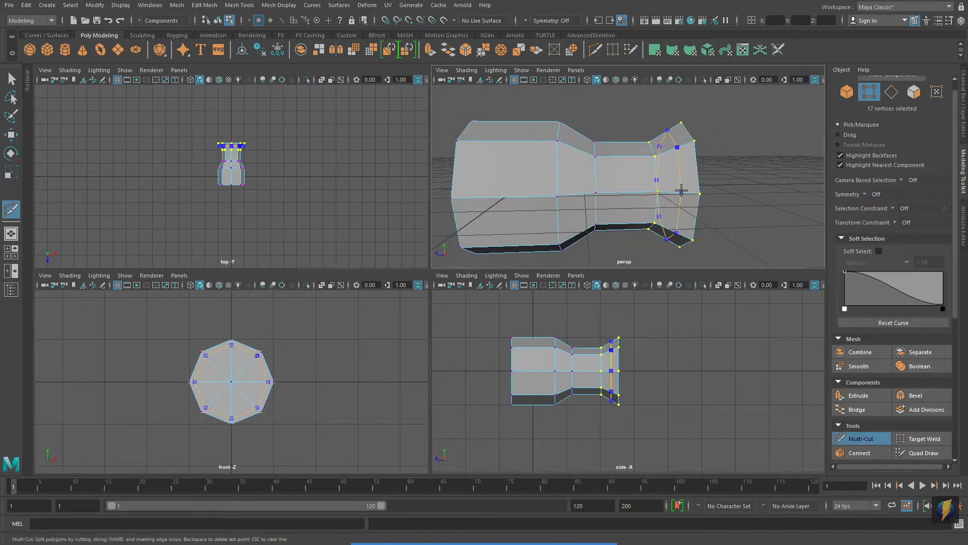
left_click(679, 192, "ctrl")
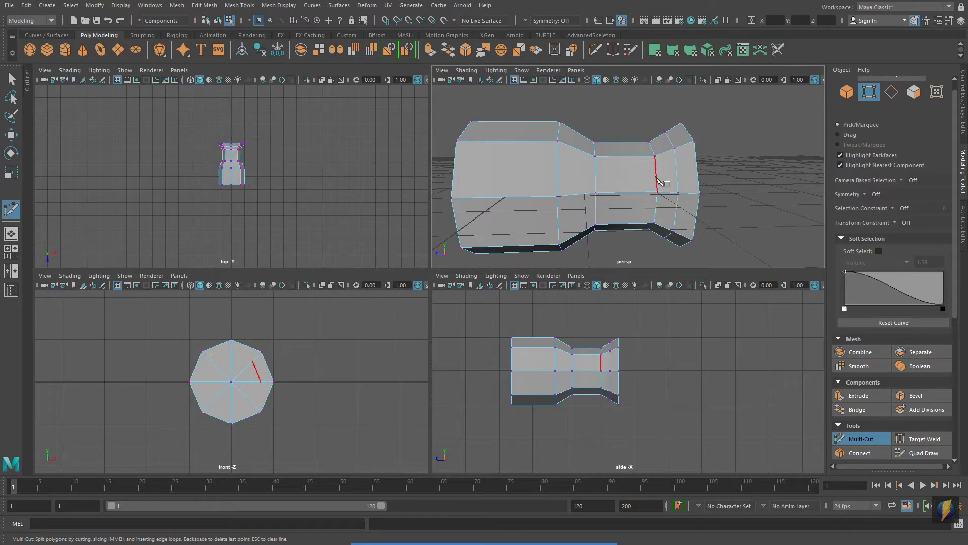
Step: Select the four diagonal corner vertices on the flared end's rim and scale them outward widthwise to square off the end
left_click_drag(667, 184, 701, 187, "alt")
left_click(11, 79)
middle_click_drag(679, 160, 660, 150, "alt")
key("space")
left_click_drag(535, 207, 552, 212, "alt")
right_click_drag(553, 212, 567, 198)
left_click(460, 188, "shift")
left_click_drag(585, 222, 558, 281, "alt")
left_click(341, 342, "shift")
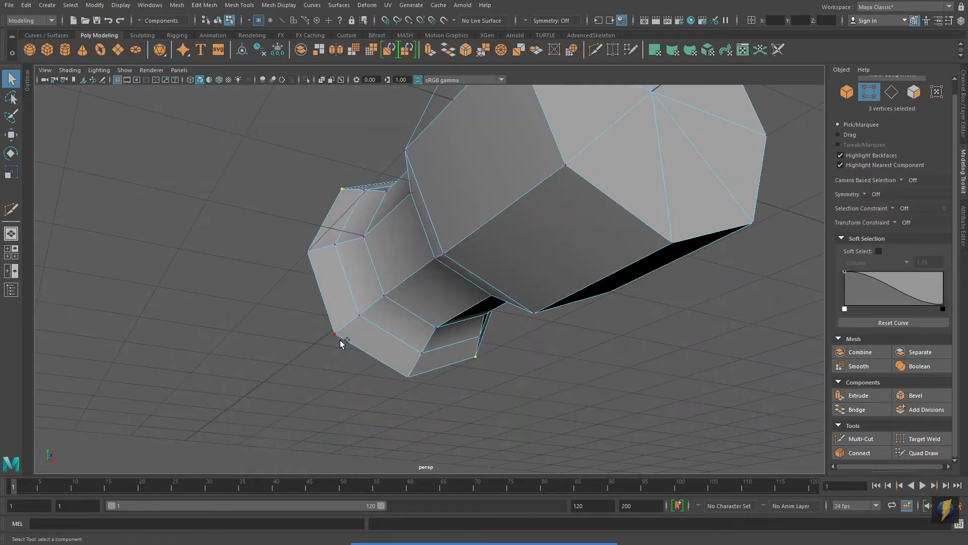
right_click_drag(585, 299, 414, 265, "alt")
left_click_drag(413, 265, 403, 299, "alt")
key("r")
left_click_drag(404, 296, 580, 287, "alt")
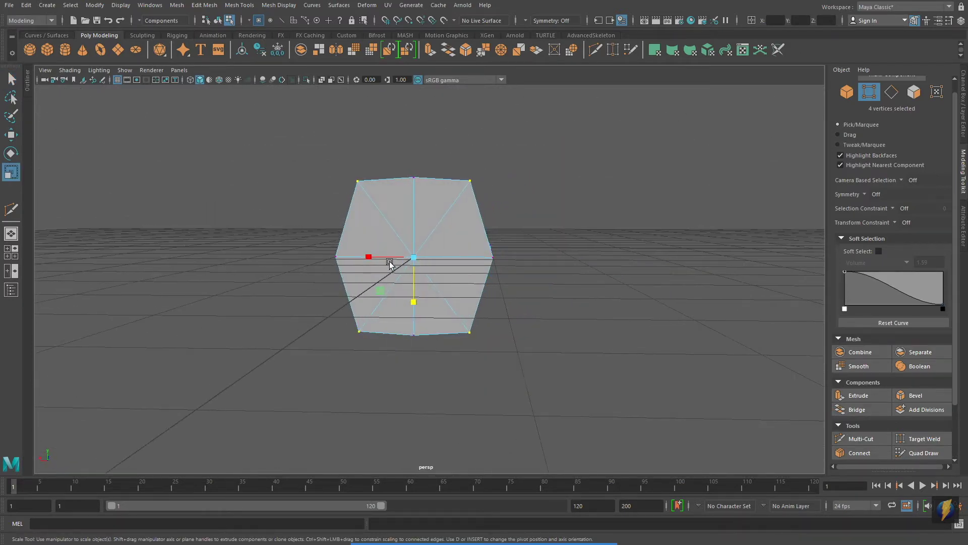
left_click_drag(372, 256, 482, 259)
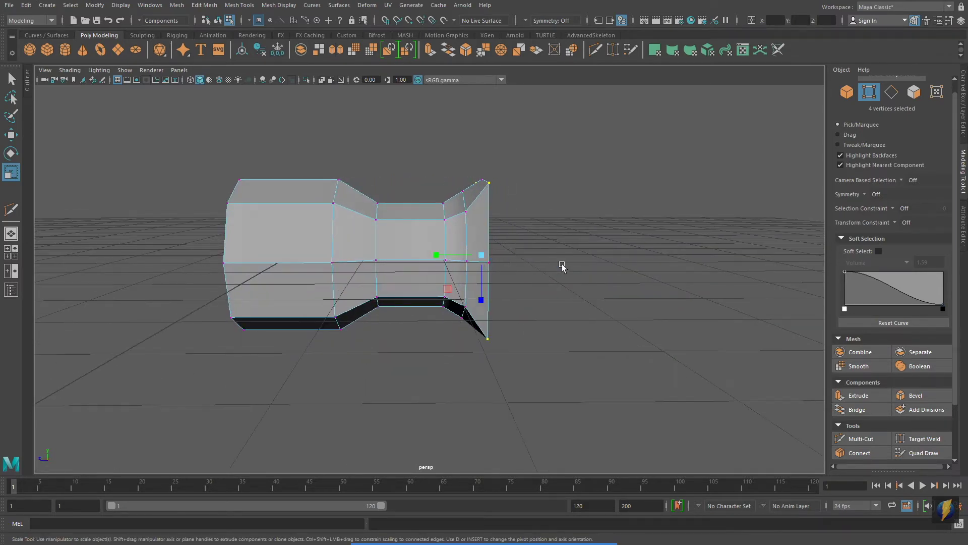
Step: Lower the bottom vertices of the end rim and slightly raise the upper side vertices of the neighbouring edge loop
key("space")
key("space")
middle_click_drag(607, 315, 615, 295, "alt")
scroll(575, 290, "up", 2)
middle_click_drag(511, 323, 532, 289, "alt")
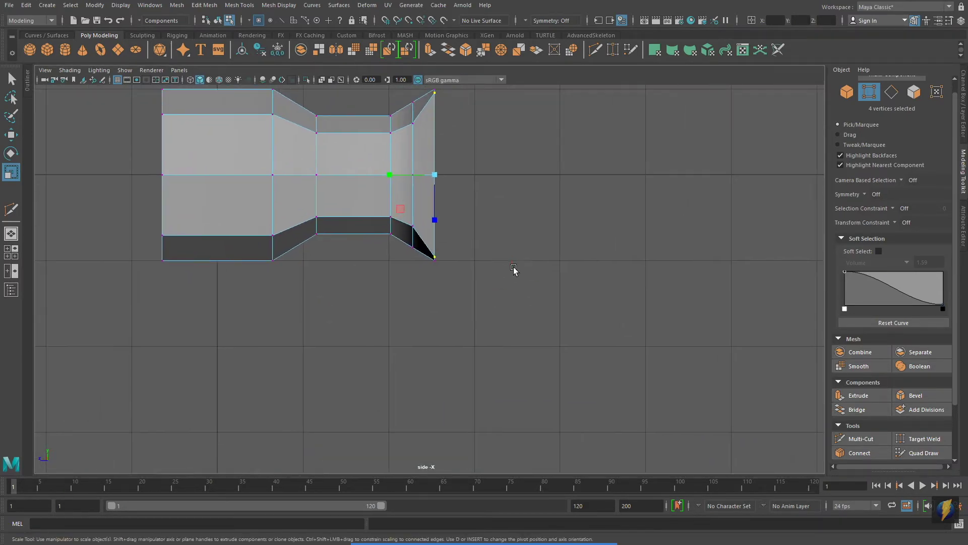
key("w")
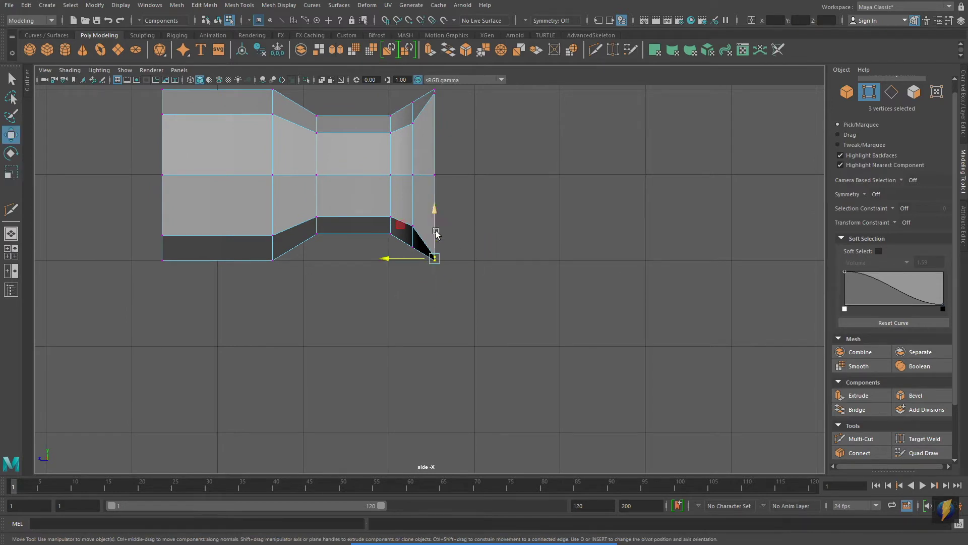
left_click_drag(435, 214, 414, 235)
left_click(413, 122)
left_click_drag(414, 122, 414, 114)
Step: Raise the top vertices of the flared end's rim slightly
key("space")
key("space")
mouse_move(580, 235)
left_mouse_down("alt")
mouse_move(783, 230)
mouse_move(544, 232)
left_mouse_up("alt")
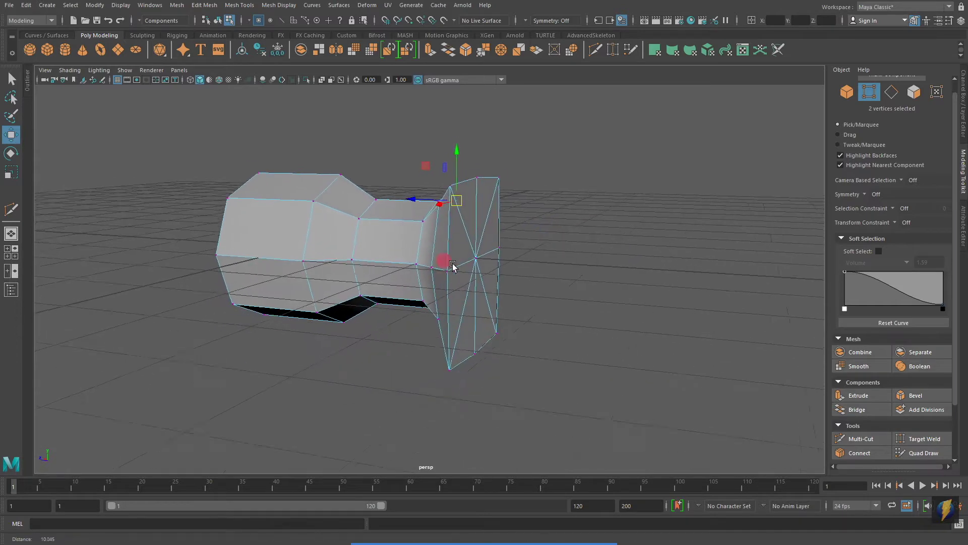
mouse_move(446, 262)
right_mouse_down("alt")
mouse_move(275, 261)
mouse_move(373, 234)
mouse_move(371, 255)
right_mouse_up("alt")
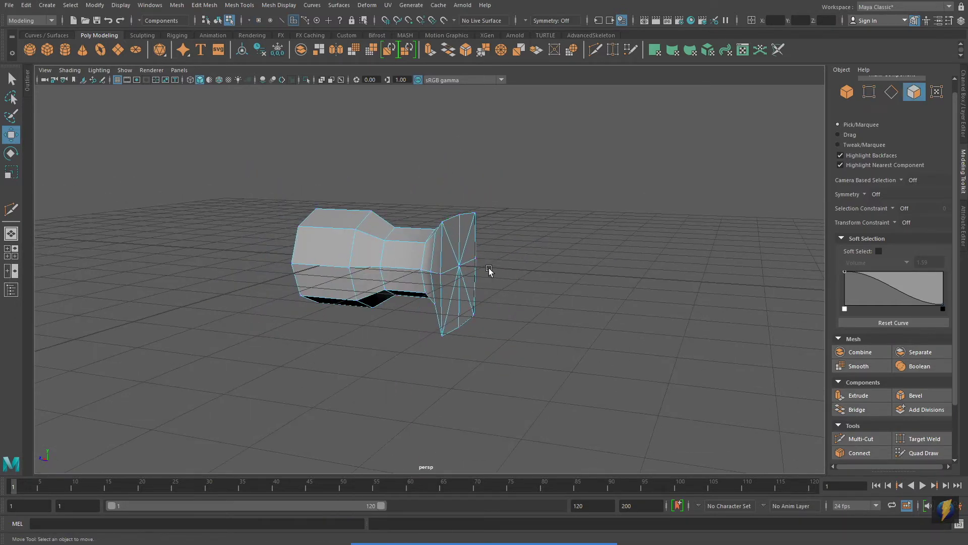
left_click_drag(453, 267, 476, 263, "alt")
key("space")
key("space")
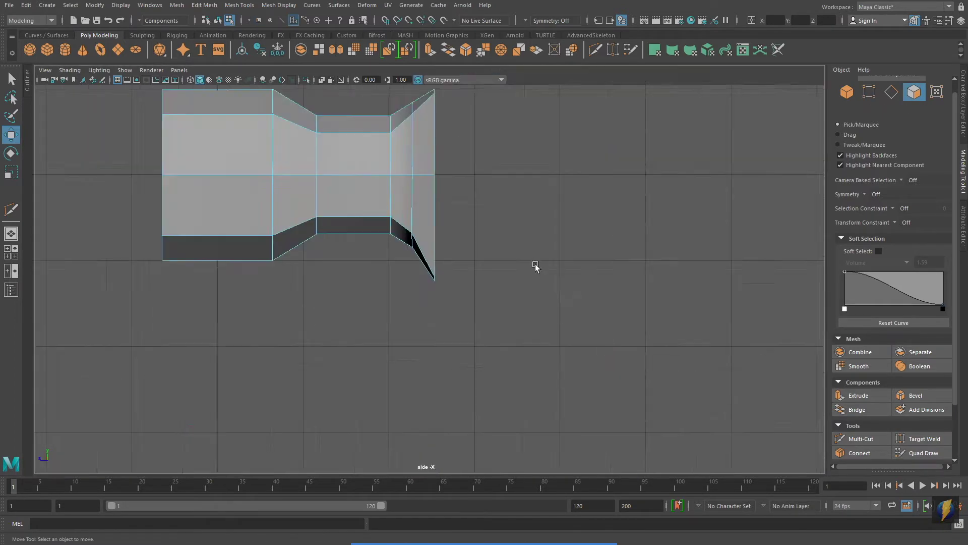
right_click_drag(536, 266, 620, 334, "alt")
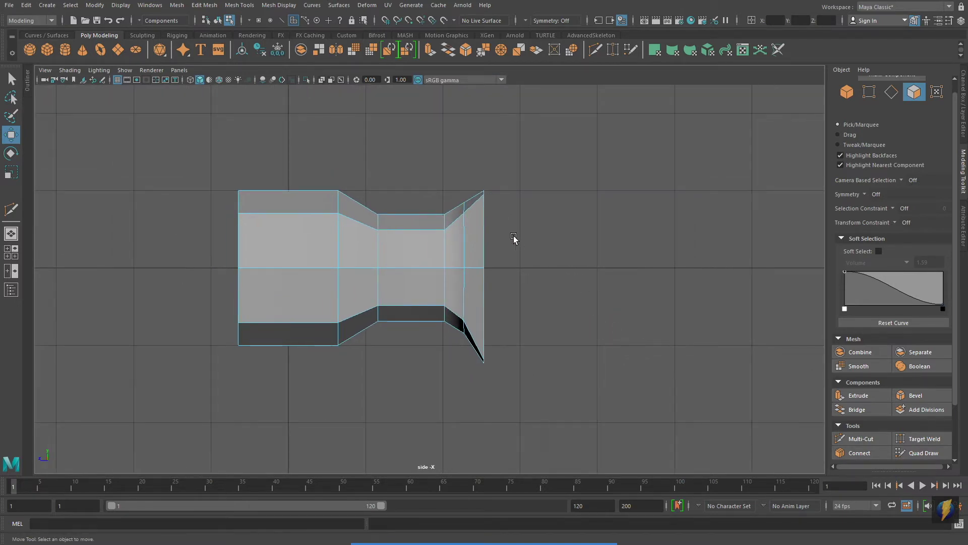
right_click_drag(480, 207, 451, 203)
left_click_drag(481, 172, 503, 215)
left_click_drag(484, 178, 487, 171)
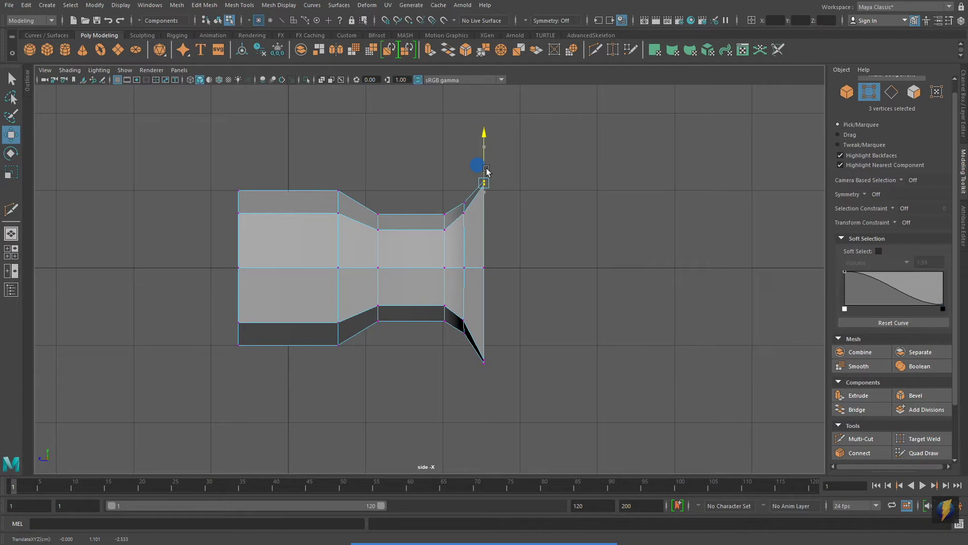
Step: Extrude the eight cap faces of the flared end outward into a long block with 2 divisions
right_click_drag(320, 206, 320, 227)
left_click_drag(158, 147, 474, 399)
left_click_drag(176, 124, 500, 333, "ctrl")
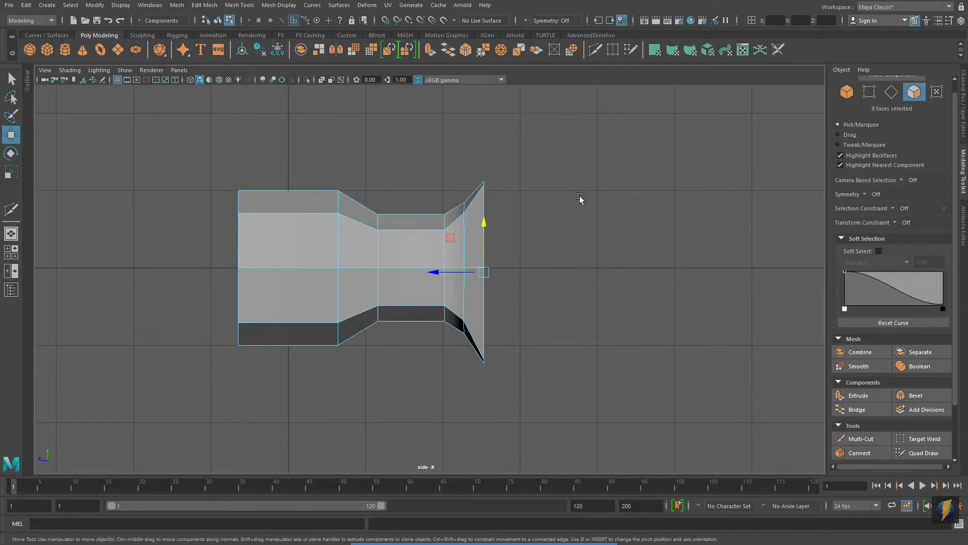
left_click_drag(579, 199, 594, 262, "alt")
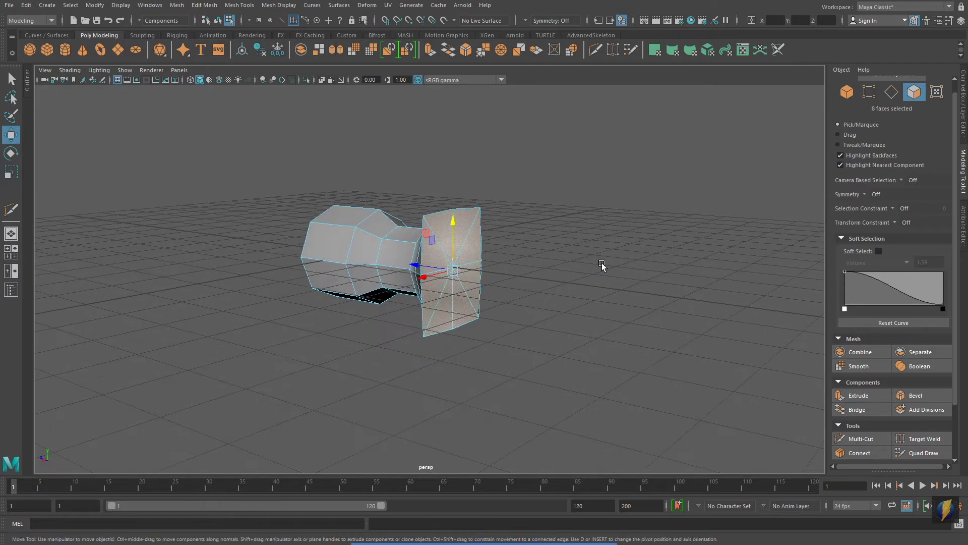
key("space")
key("space")
right_click_drag(797, 353, 765, 294, "alt")
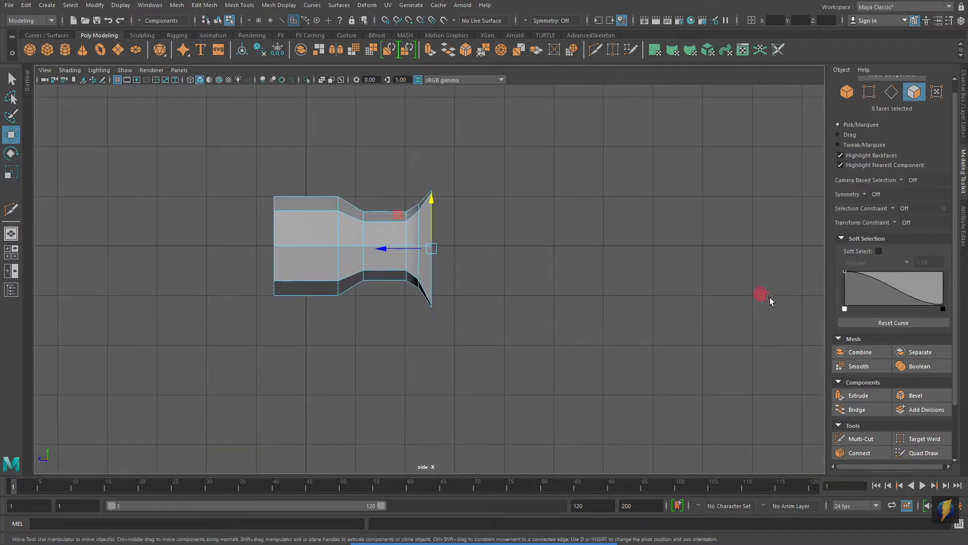
left_click(876, 394)
middle_click_drag(500, 225, 440, 235, "alt")
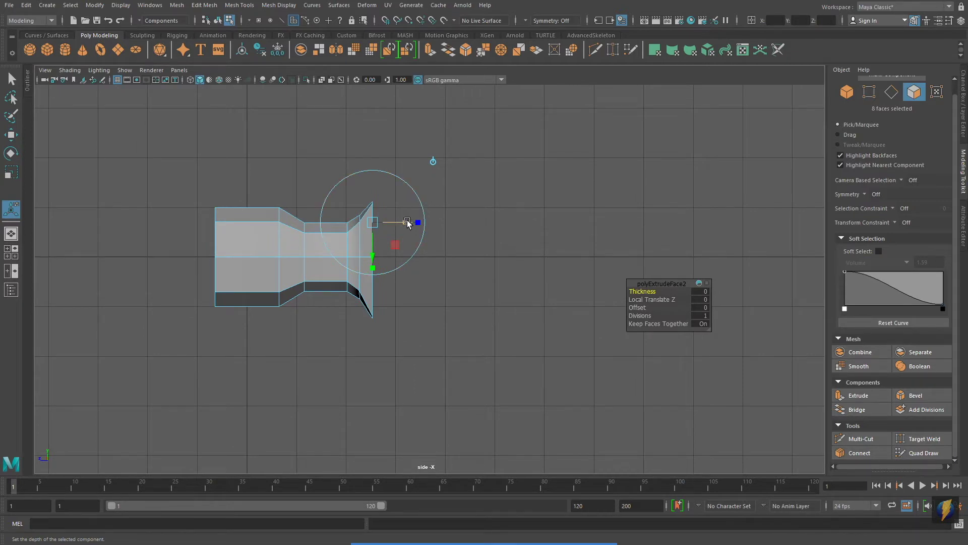
left_click_drag(408, 222, 523, 223)
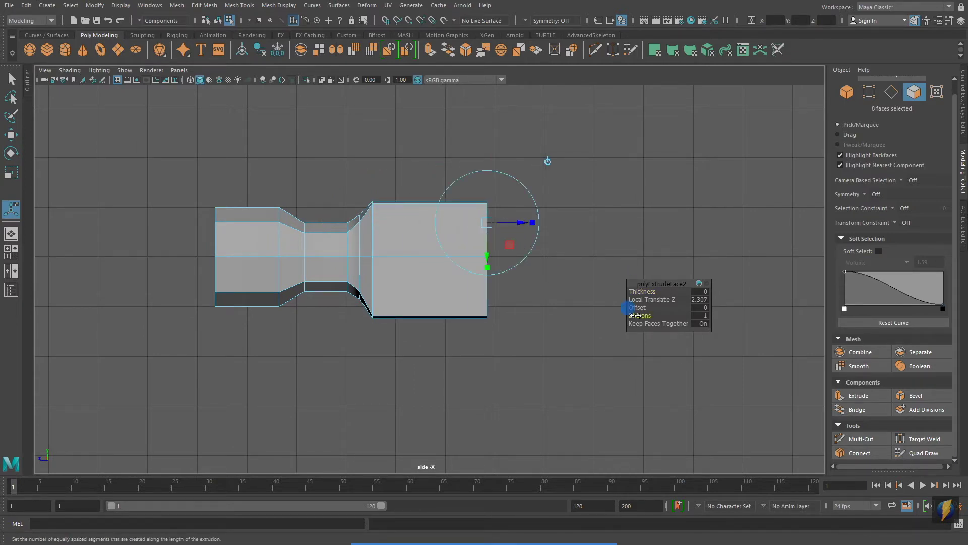
left_click_drag(635, 316, 646, 315)
left_click_drag(522, 223, 513, 223)
Step: Lower the top vertices at the far end of the extruded block so its upper surface slopes down
right_click_drag(308, 297, 397, 262, "alt")
middle_click_drag(415, 241, 391, 270, "alt")
right_click_drag(399, 253, 370, 254)
left_click_drag(426, 177, 489, 260)
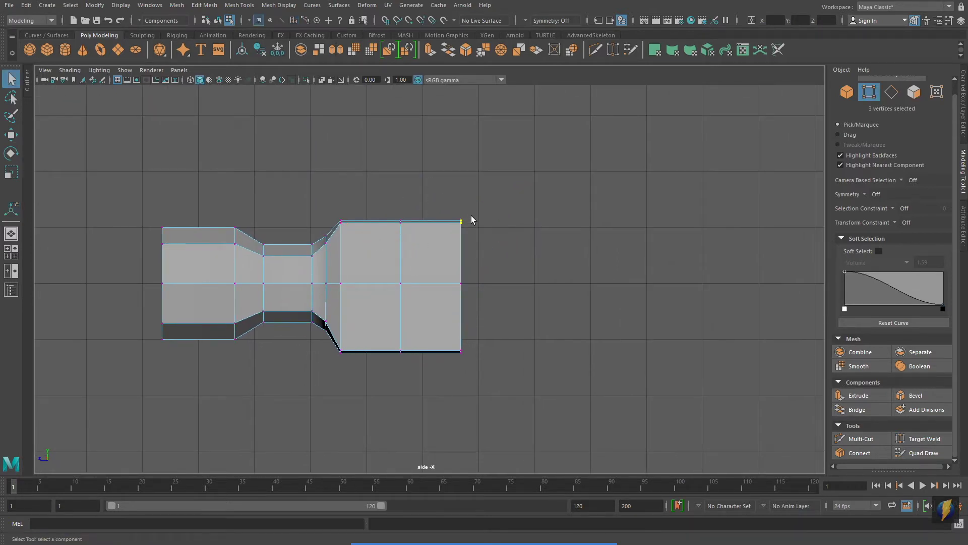
key("w")
left_click_drag(461, 173, 465, 185)
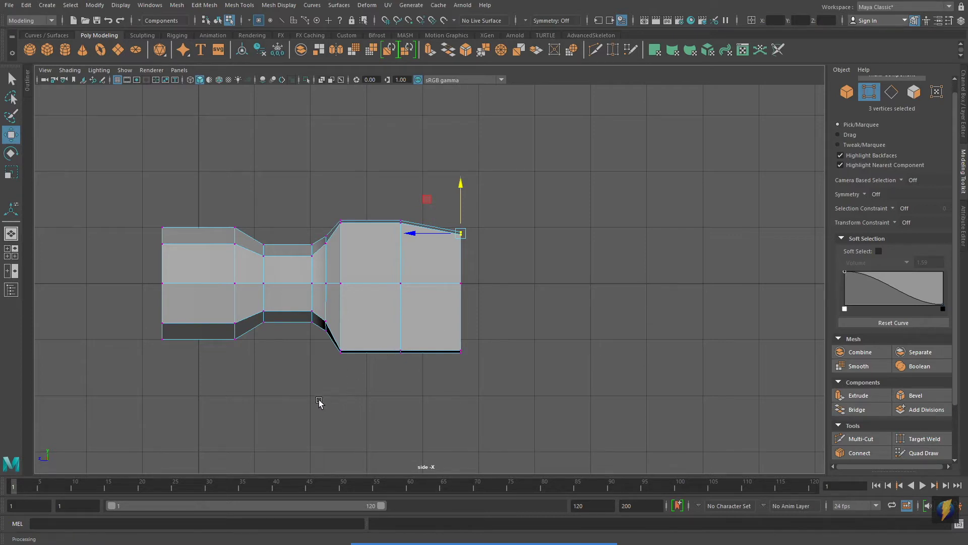
Step: Scale the block's nine bottom vertices inward lengthwise and move them down slightly to taper its underside
left_click_drag(320, 399, 507, 346)
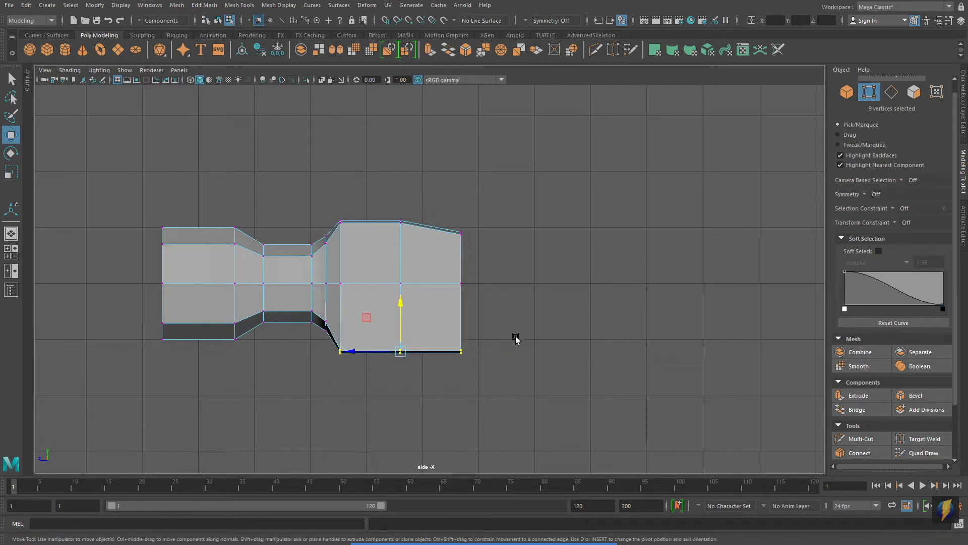
key("r")
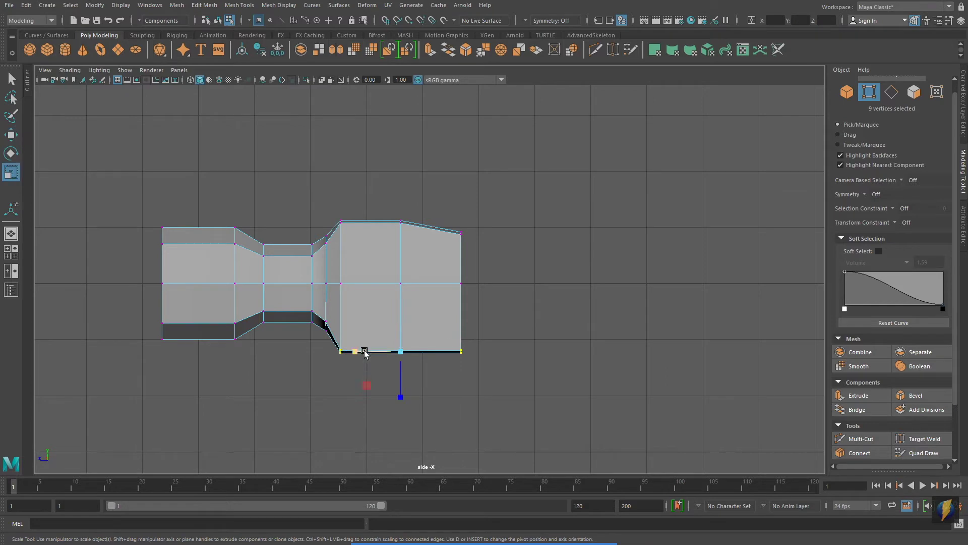
left_click_drag(353, 351, 365, 355)
key("w")
left_click_drag(405, 300, 407, 316)
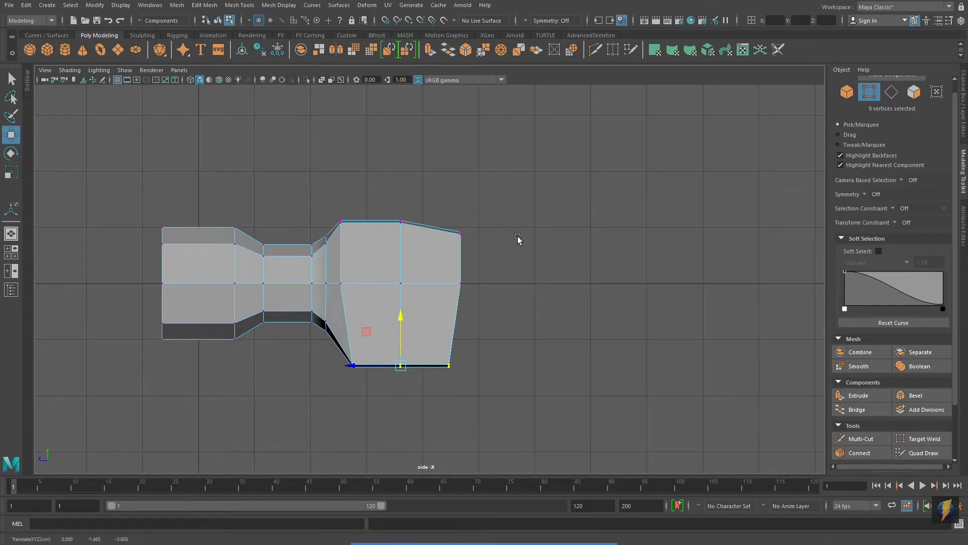
Step: Select the four diagonal edges on each end cap and remove all eight with Delete Edge/Vertex
key("space")
key("space")
left_click_drag(622, 244, 488, 302, "alt")
right_click_drag(510, 251, 510, 225)
left_click(525, 254)
left_click(466, 259, "shift")
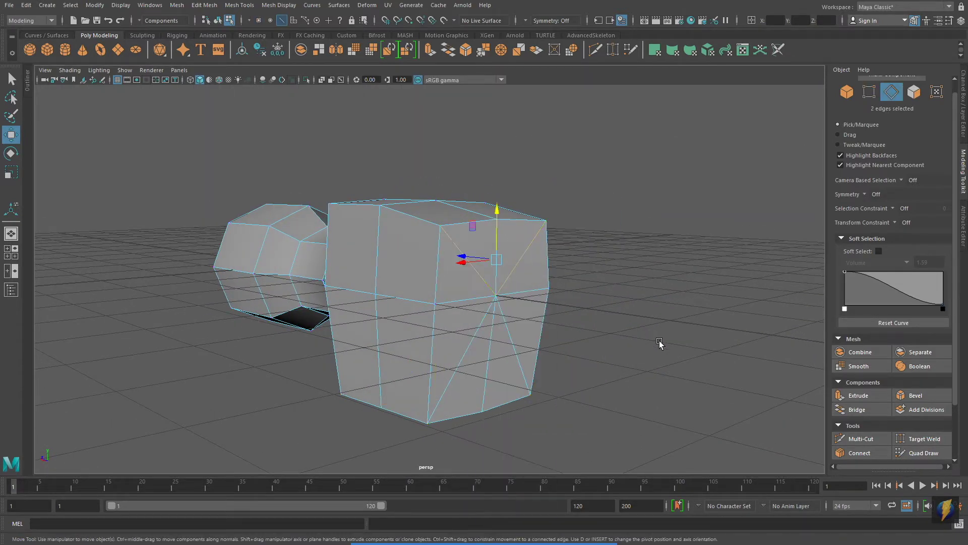
left_click(515, 350, "shift")
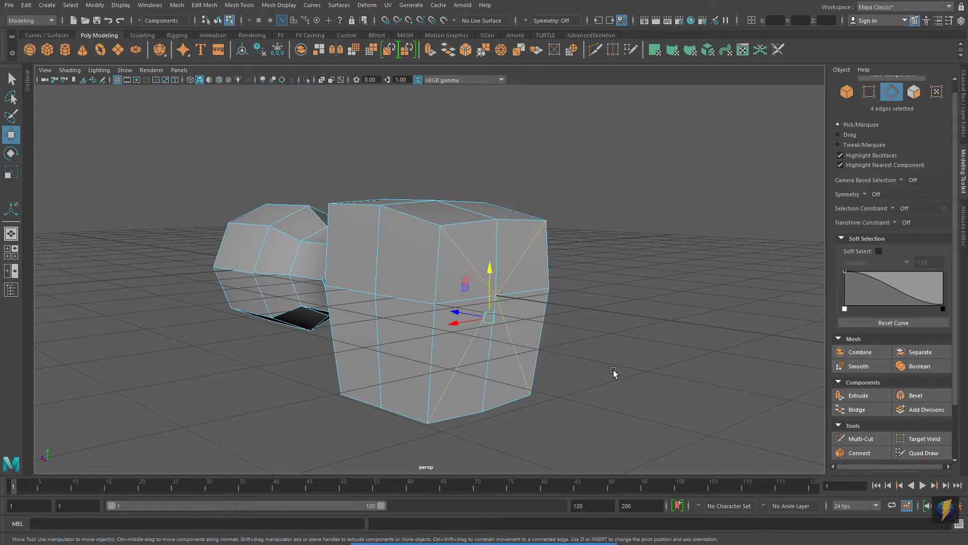
left_click_drag(383, 318, 441, 313, "alt")
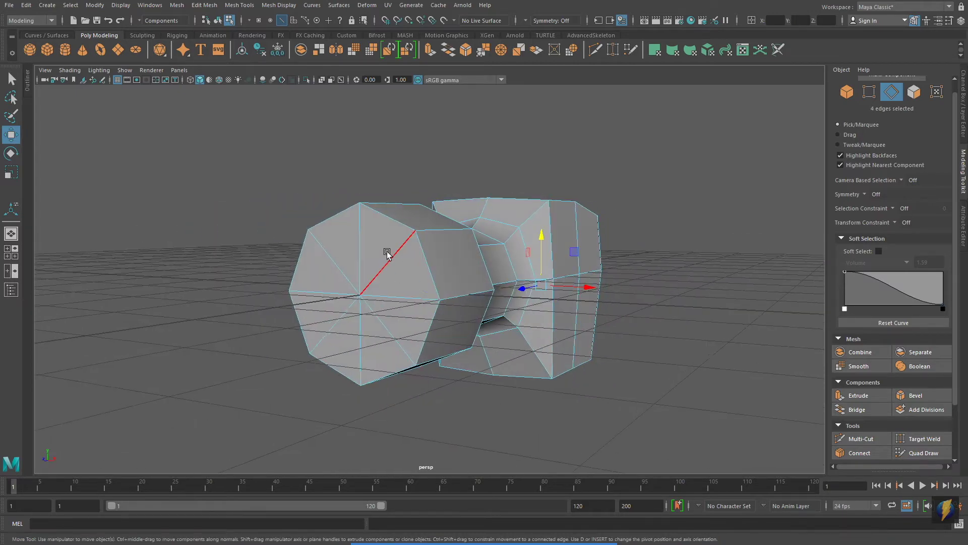
left_click(391, 259, "shift")
left_click(335, 260, "shift")
left_click(335, 306, "shift")
left_click(364, 312, "shift")
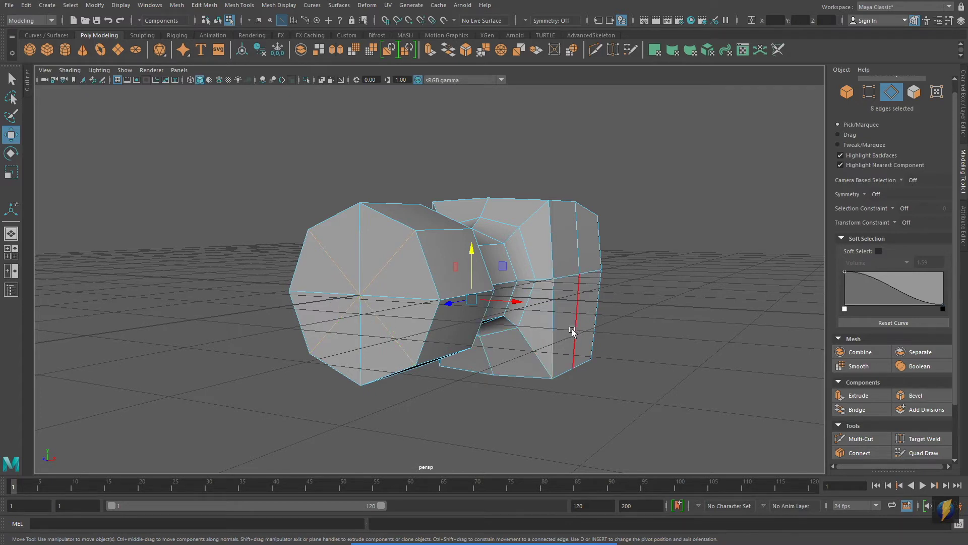
left_click(520, 520)
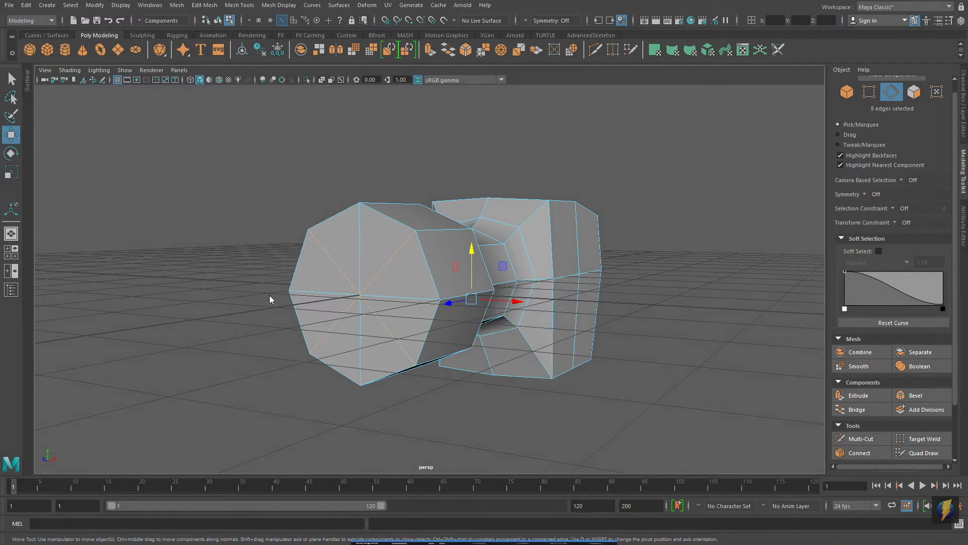
left_click_drag(271, 297, 205, 24)
left_click(208, 6)
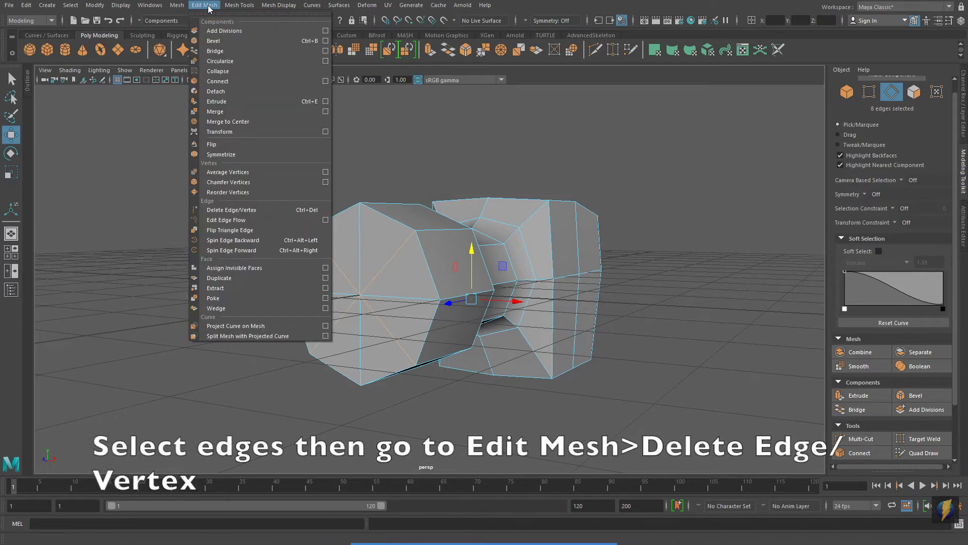
left_click(255, 210)
Step: Extrude the block's two upper end faces outward by about 0.56, moving the new end down and reducing its height
left_click_drag(627, 248, 459, 252, "alt")
right_click_drag(421, 282, 441, 270, "alt")
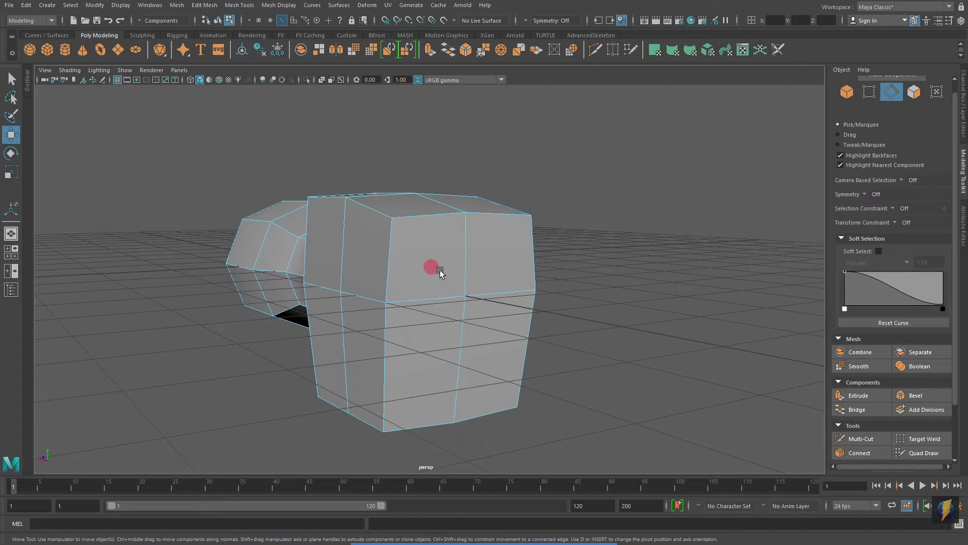
left_click(433, 268)
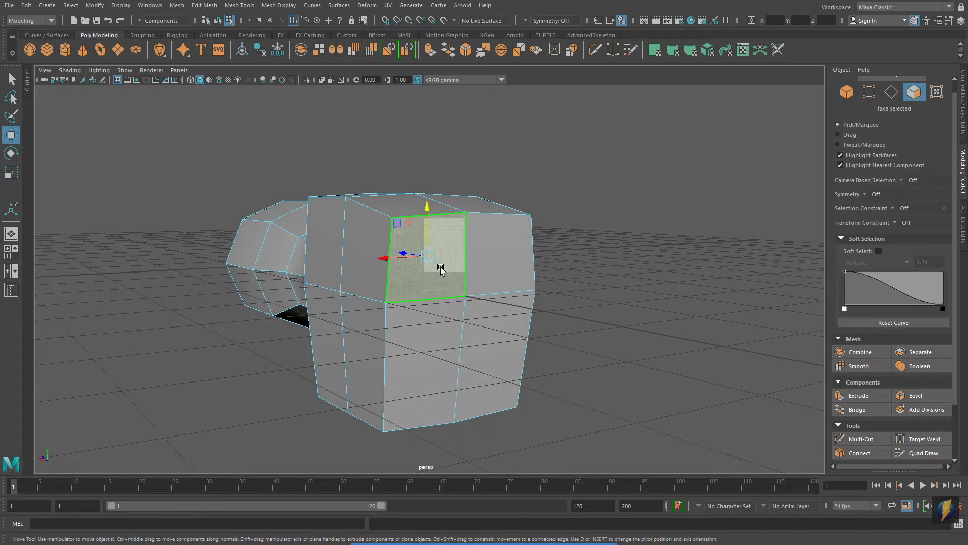
left_click(503, 263, "shift")
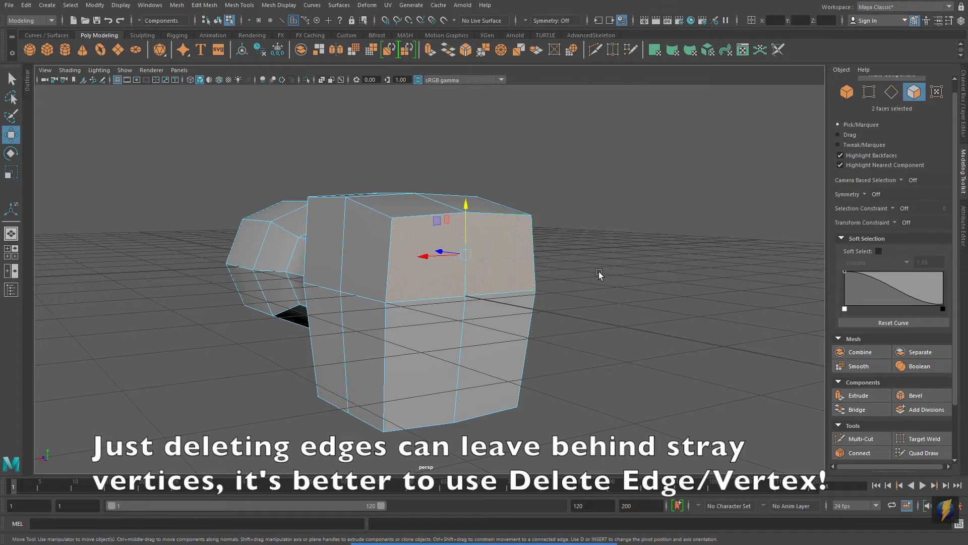
left_click(867, 394)
left_click_drag(509, 288, 559, 289, "alt")
key("space")
key("space")
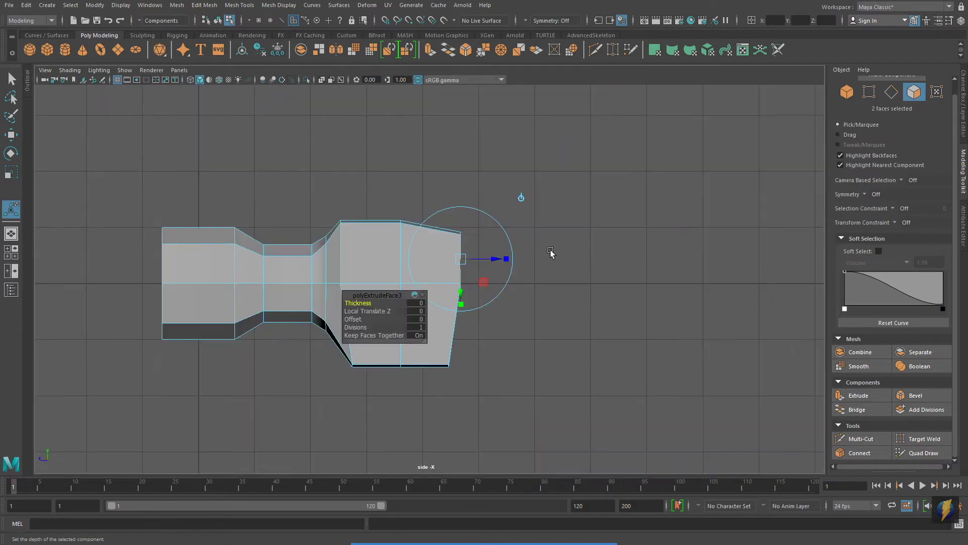
left_click_drag(495, 256, 493, 287)
right_click_drag(541, 295, 668, 318, "alt")
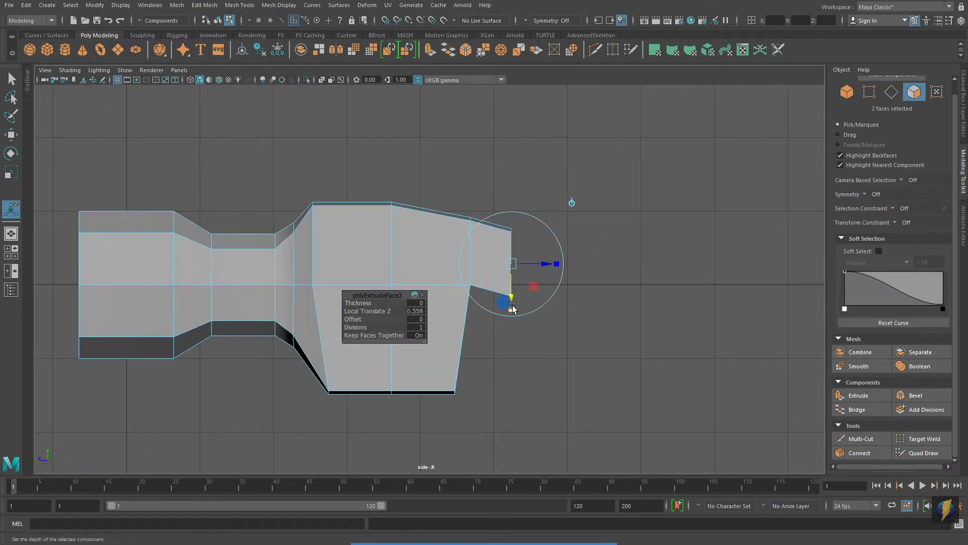
left_click_drag(512, 308, 513, 297)
Step: Lower the vertices at the underside base of the short extrusion and the neighbouring side vertices of the block's middle loop
middle_click_drag(549, 303, 570, 287, "alt")
right_click_drag(462, 302, 507, 306, "alt")
right_click_drag(468, 239, 420, 238)
left_click_drag(483, 250, 504, 284)
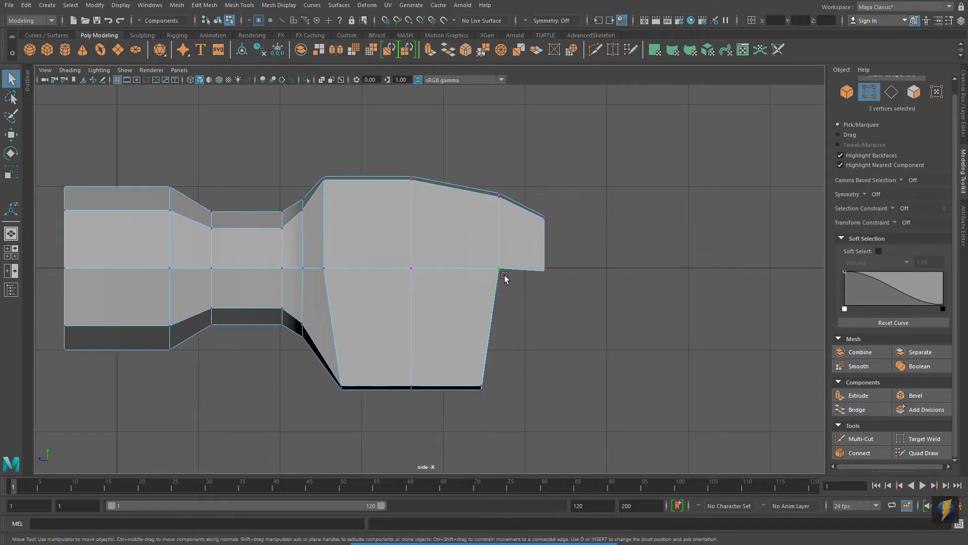
key("w")
left_click_drag(500, 274, 504, 285)
left_click_drag(427, 283, 413, 228)
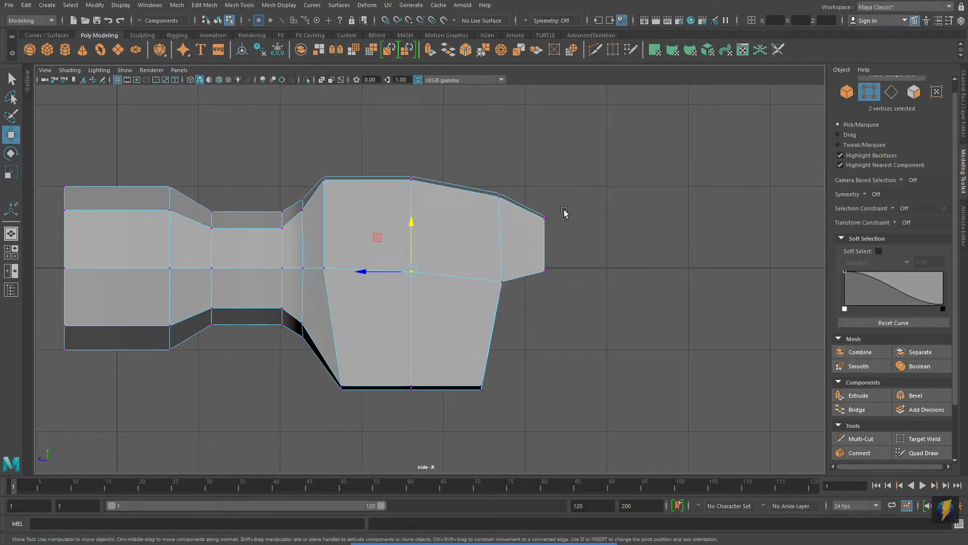
Step: Extrude the two end faces of the short extrusion by 3.357 and angle the new section downward
left_click_drag(566, 212, 551, 234, "alt")
right_click_drag(551, 232, 553, 255)
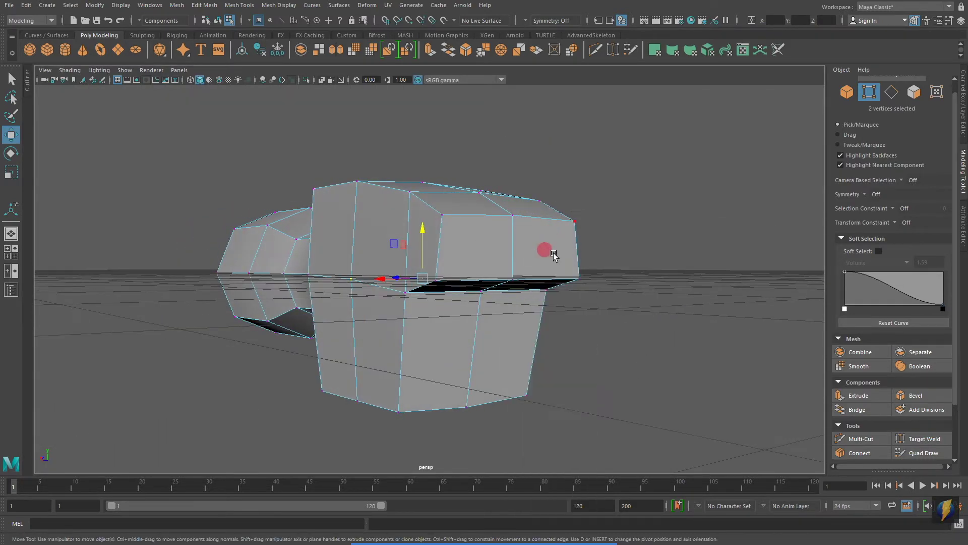
left_click_drag(676, 280, 624, 295, "alt")
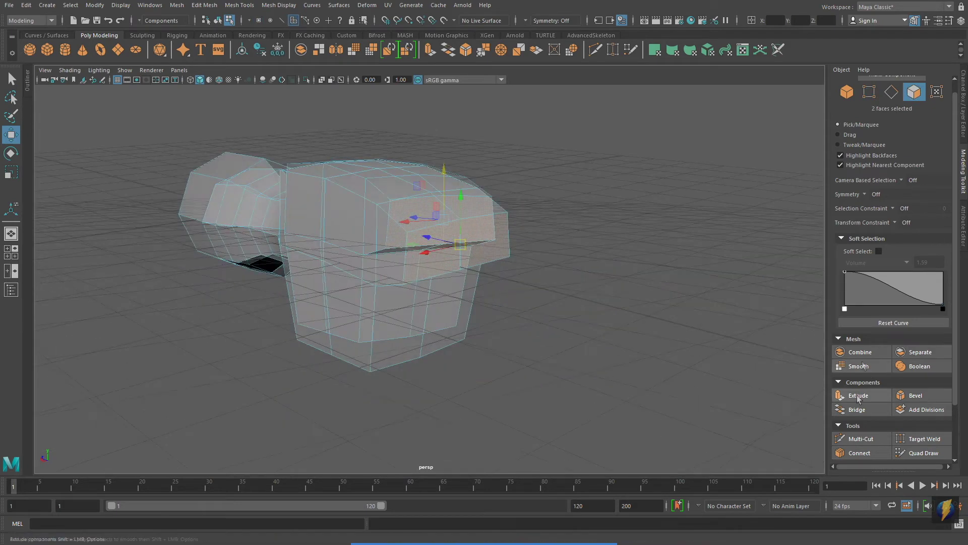
key("alt+x")
left_click(858, 396)
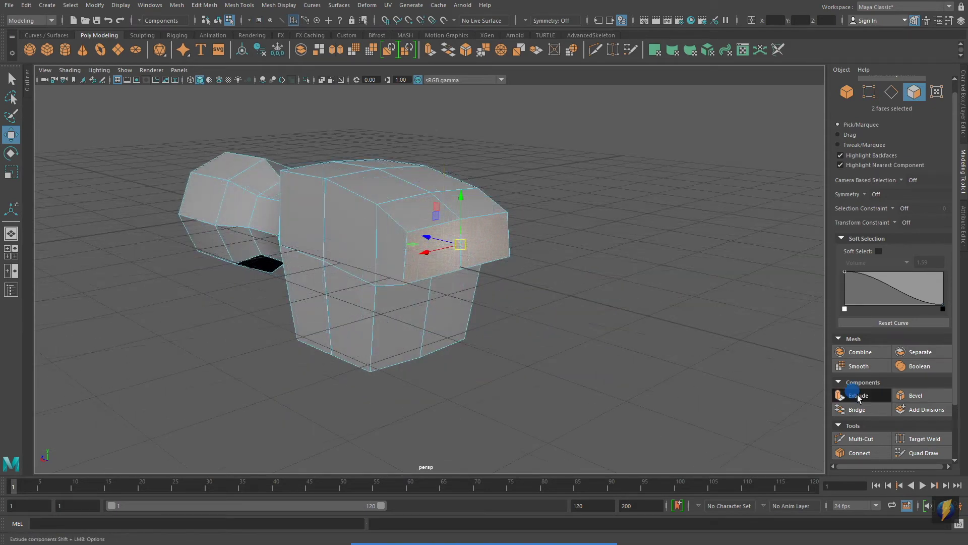
key("space")
key("space")
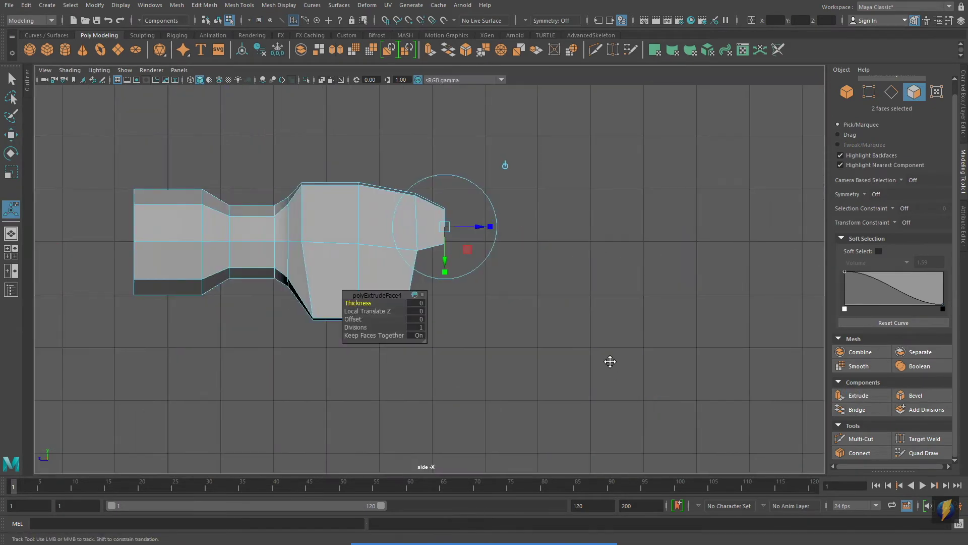
middle_click_drag(492, 258, 510, 225, "alt")
left_click_drag(511, 220, 635, 333)
Step: Turn off Keep Faces Together and scale down the two end faces so the long extrusion tapers into separate prongs
key("space")
key("space")
middle_click_drag(669, 222, 577, 134, "alt")
left_click_drag(576, 134, 592, 183, "alt")
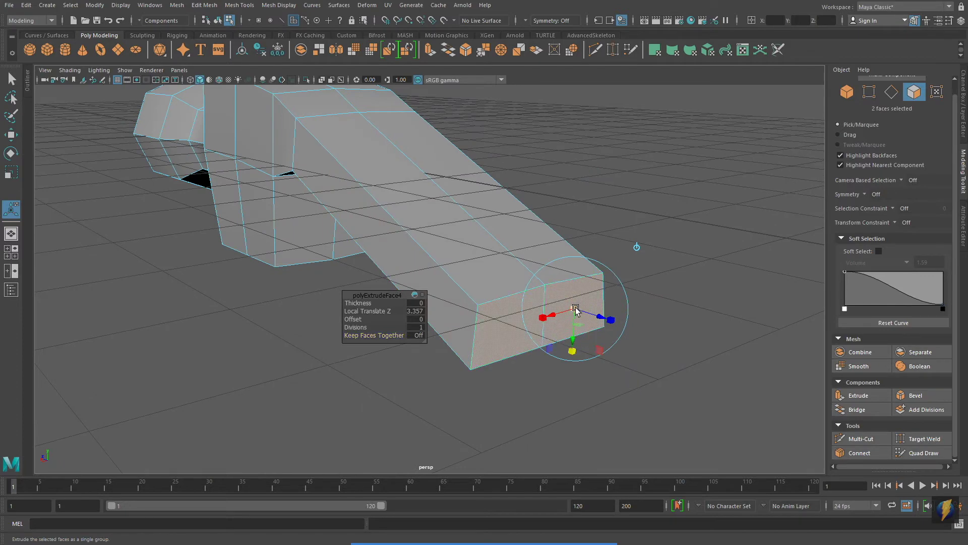
left_click_drag(575, 310, 508, 321)
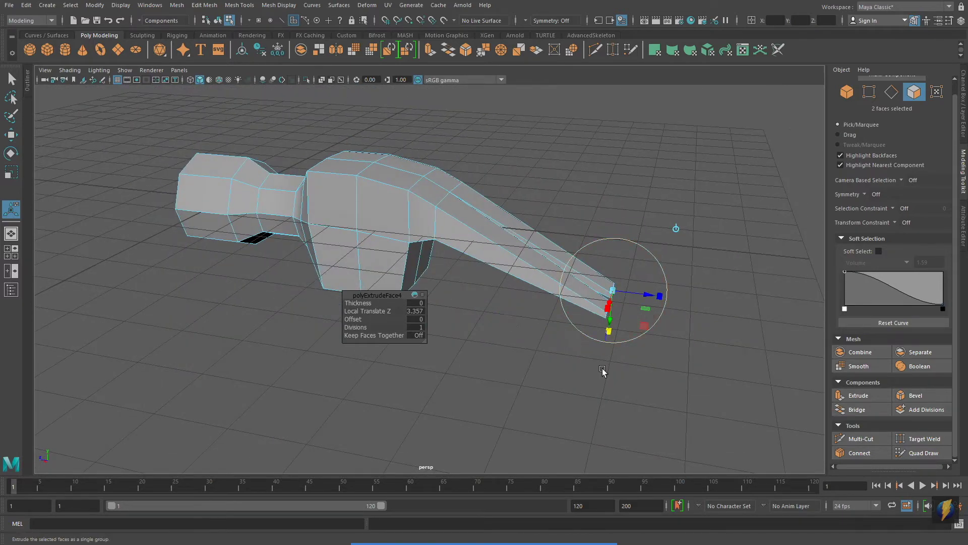
key("space")
key("space")
scroll(655, 313, "up", 2)
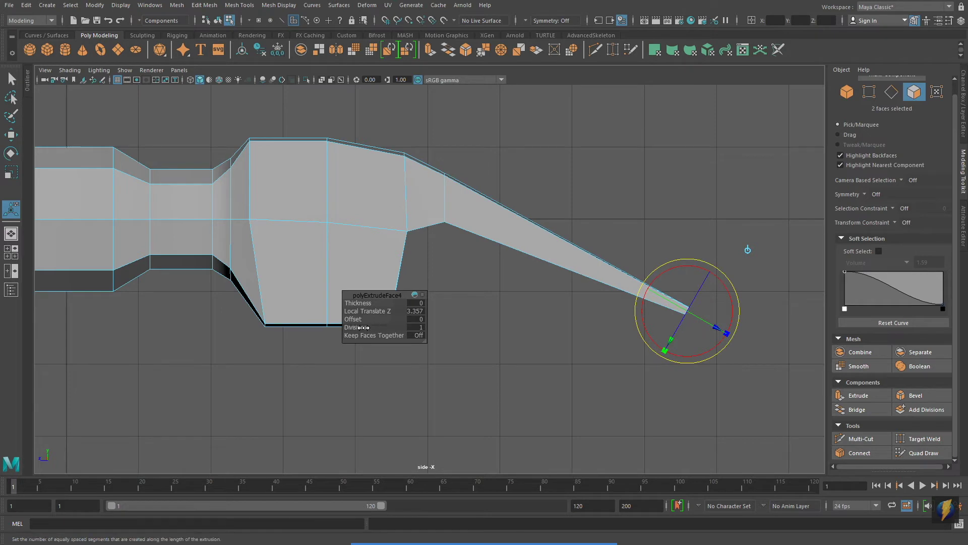
Step: Set the claw extrusion's divisions to 4, then tilt the prongs' end faces and move them down and slightly back toward the head
left_click_drag(363, 327, 371, 327)
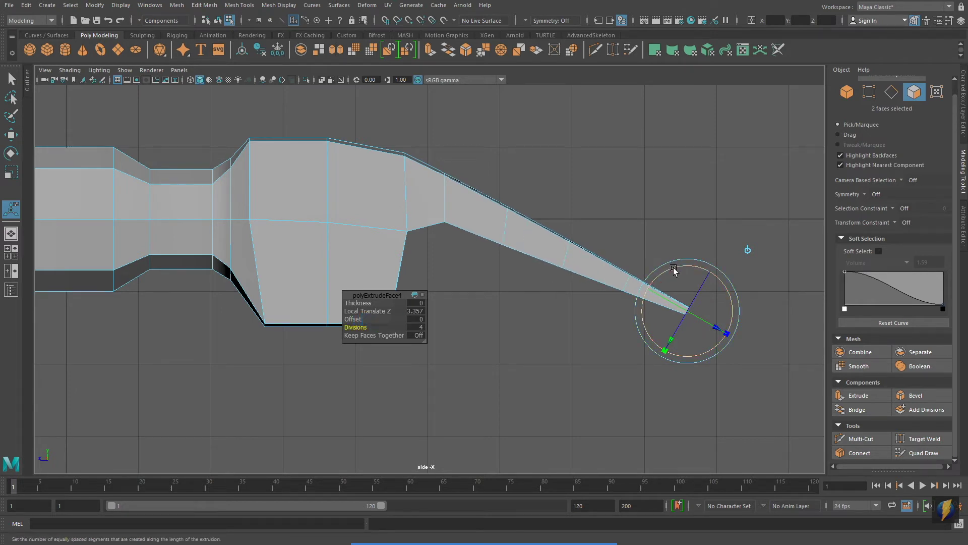
left_click_drag(673, 265, 682, 268)
key("w")
left_click_drag(687, 310, 682, 335)
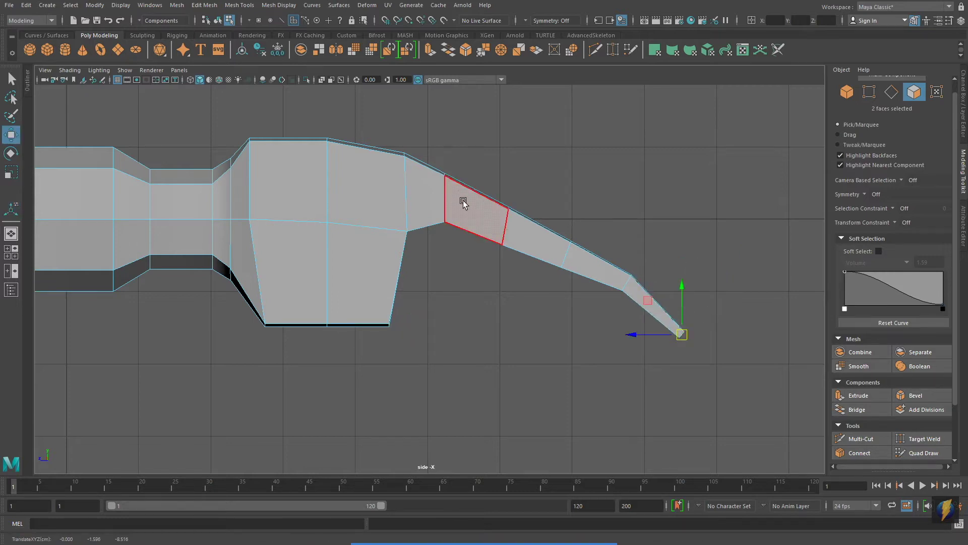
Step: Reposition the vertices of the claw's intermediate loops and tip so the prongs form a smooth downward arc
right_click_drag(463, 203, 461, 172)
left_click_drag(484, 186, 568, 246)
left_click_drag(609, 306, 626, 284)
left_click_drag(666, 302, 712, 366)
left_click_drag(681, 334, 678, 338)
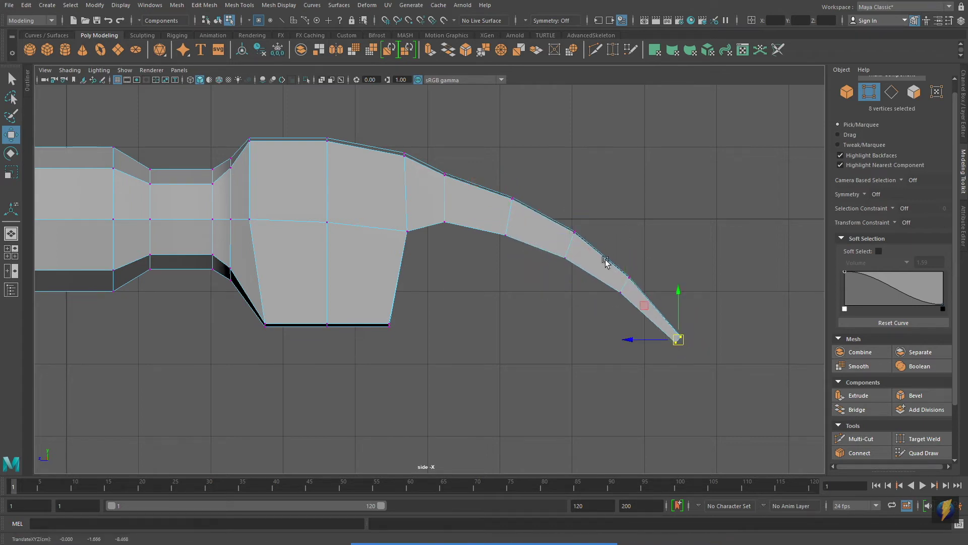
Step: Lower the underside vertices where the claw meets the block and at the next claw loop to smooth the lower curve
middle_click_drag(468, 177, 566, 210, "alt")
left_click_drag(542, 192, 542, 186)
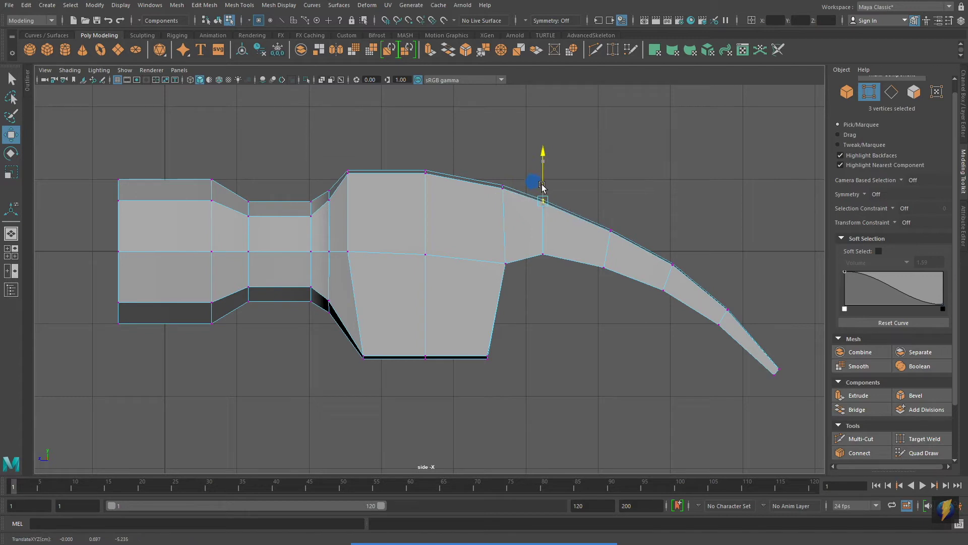
left_click(505, 261)
left_click_drag(505, 263, 507, 271)
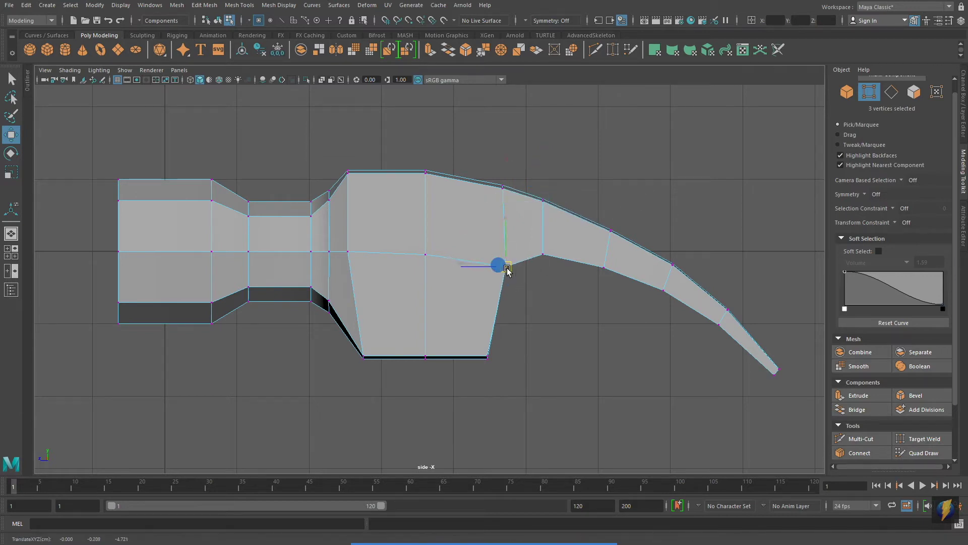
right_click_drag(676, 279, 607, 239, "alt")
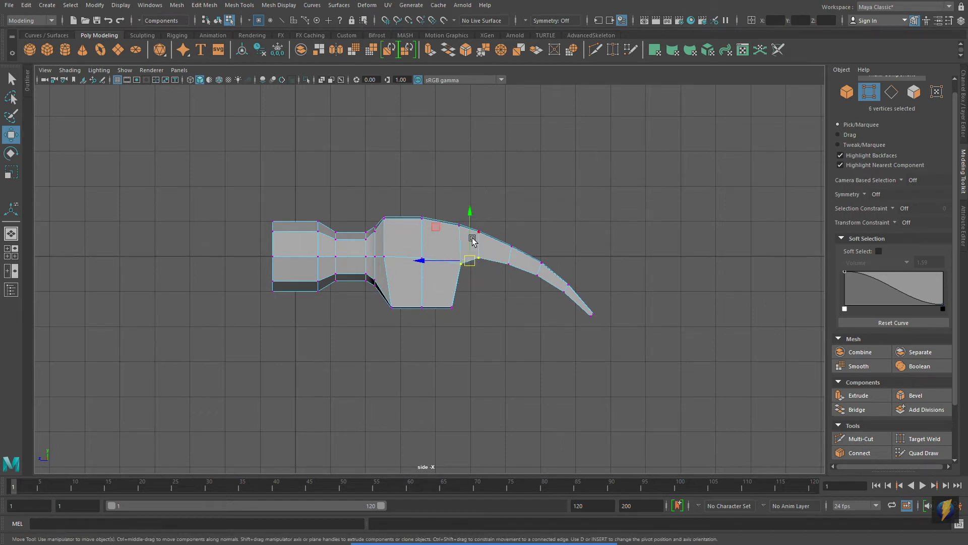
left_click_drag(470, 216, 470, 224)
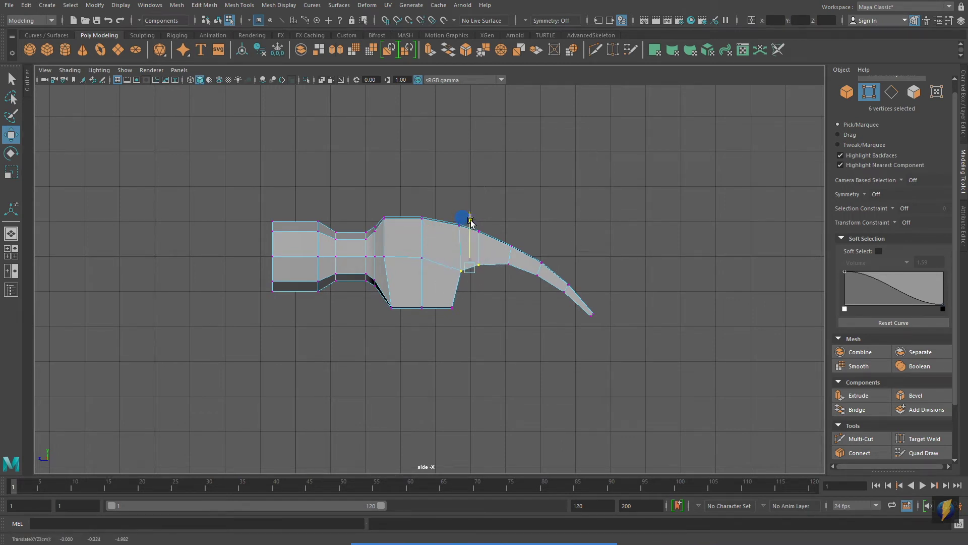
left_click_drag(498, 290, 508, 219)
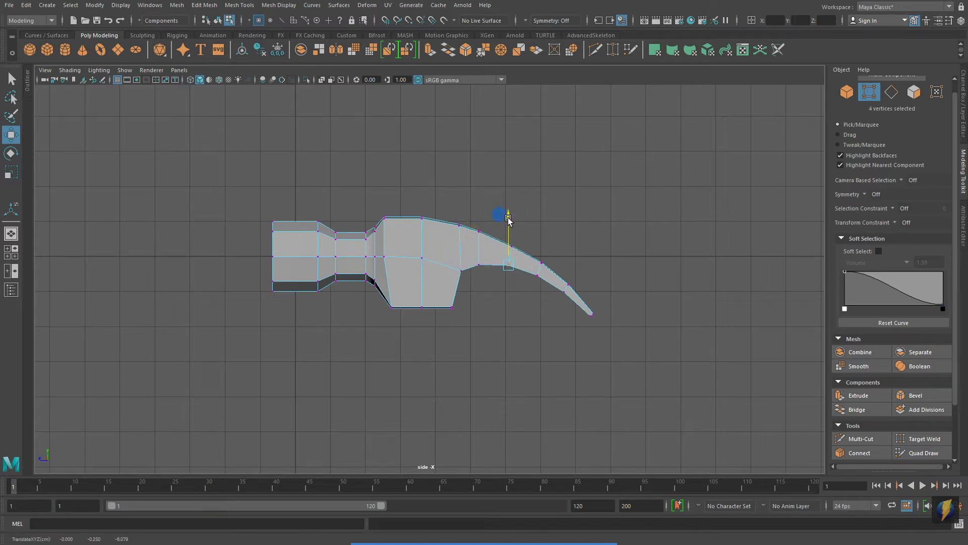
Step: Bevel the eight outer rim edges of the hammer's striking face and return to object mode
key("space")
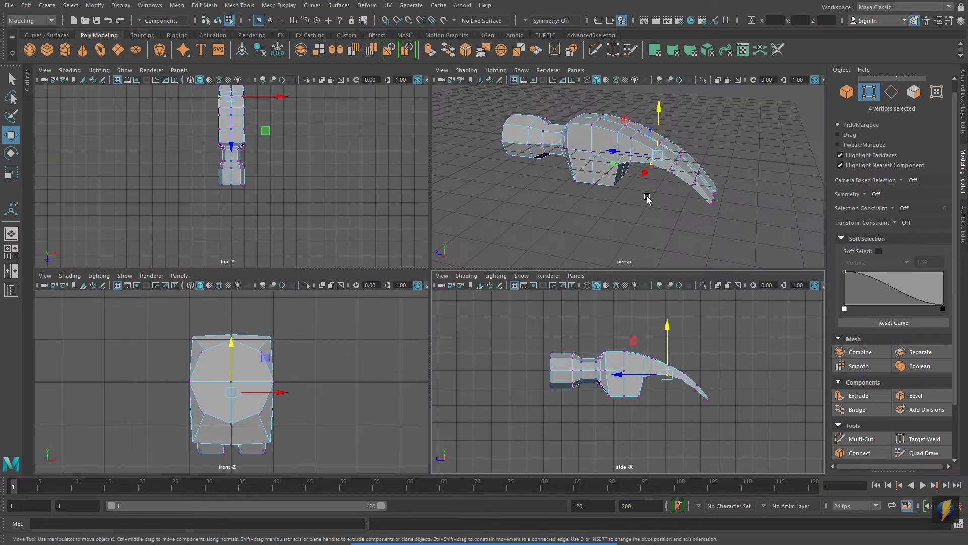
key("space")
left_click_drag(664, 244, 364, 222, "alt")
right_click_drag(364, 222, 560, 245, "alt")
middle_click_drag(559, 244, 467, 295, "alt")
left_click_drag(466, 297, 459, 226, "alt")
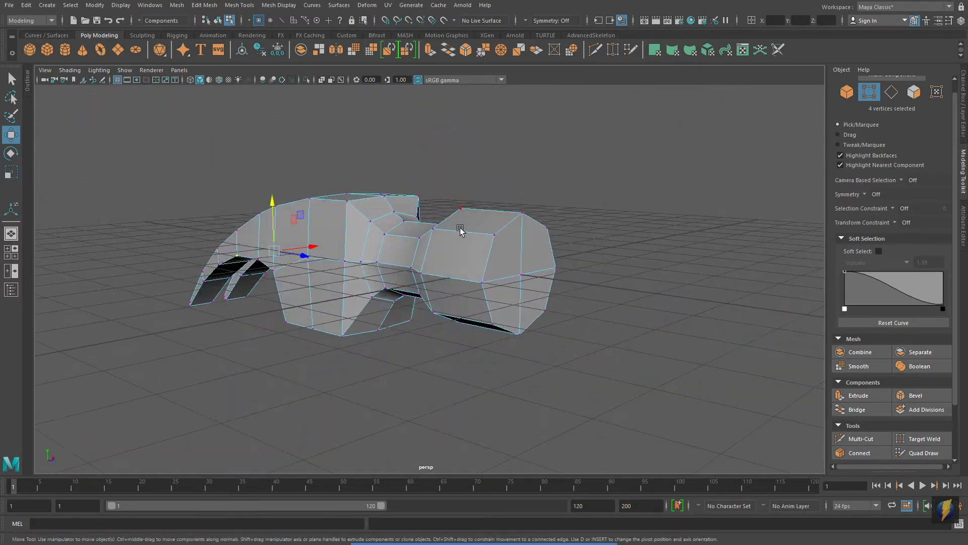
right_click_drag(506, 242, 505, 210)
double_click(492, 254)
left_click_drag(633, 277, 605, 231, "alt")
key("t")
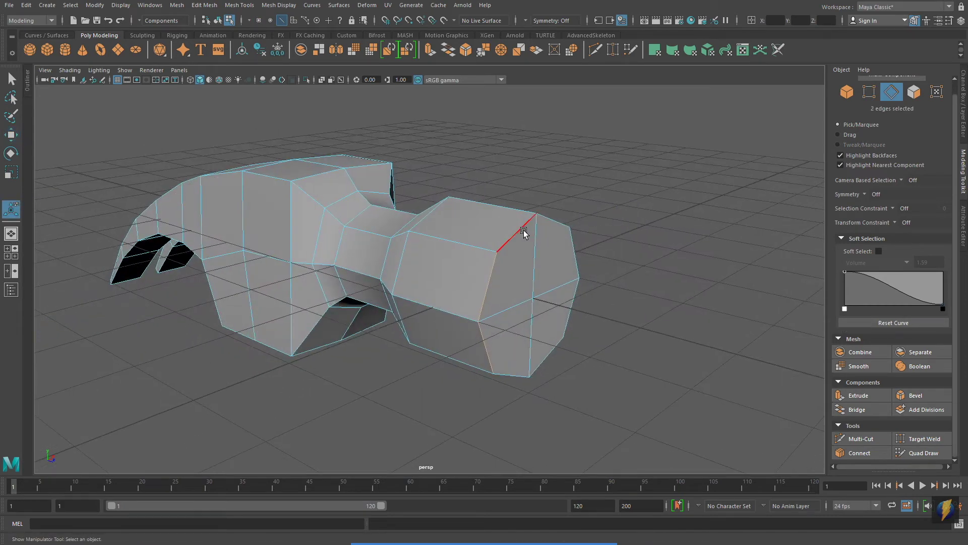
left_click(519, 375, "shift")
left_click_drag(519, 375, 510, 337, "alt")
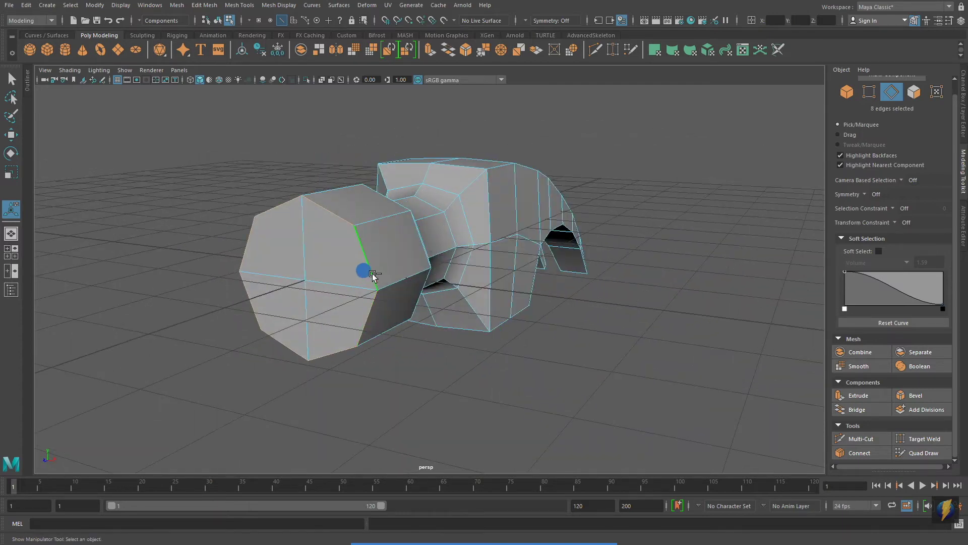
left_click_drag(374, 276, 199, 224, "alt")
left_click(915, 396)
right_click_drag(486, 241, 524, 219)
Step: Create a polygon cylinder for the handle and set its axis subdivisions to 8
left_click_drag(588, 190, 393, 226, "alt")
left_click_drag(666, 264, 570, 231, "alt")
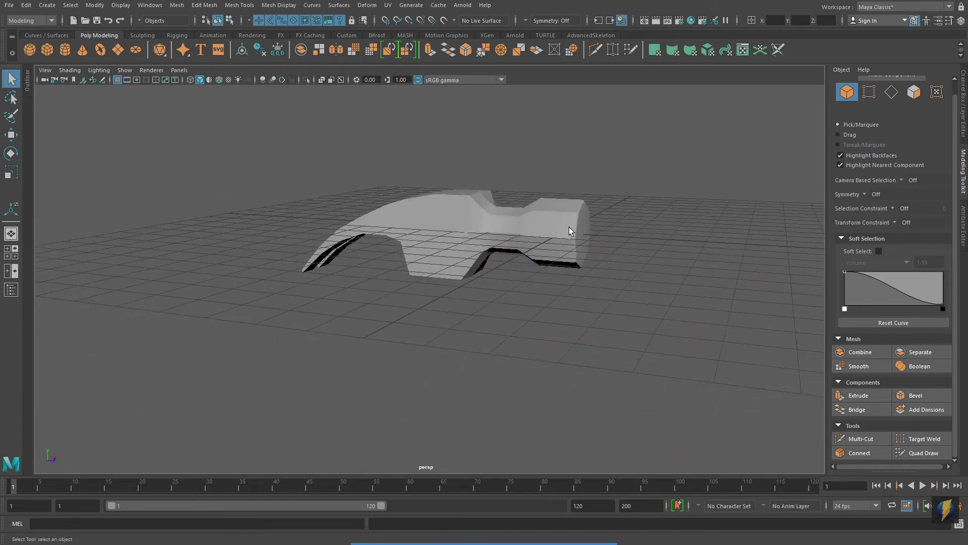
left_click(64, 51)
left_click(959, 141)
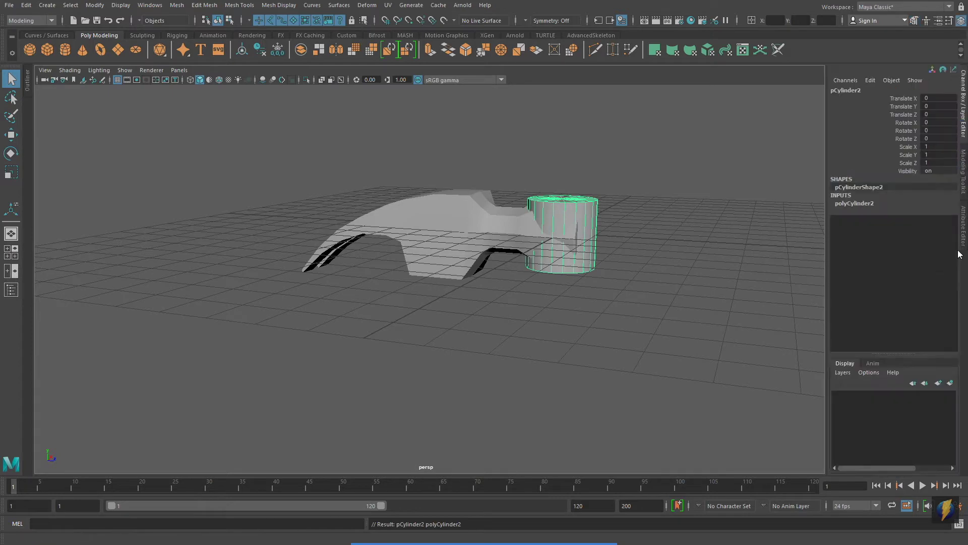
left_click(855, 204)
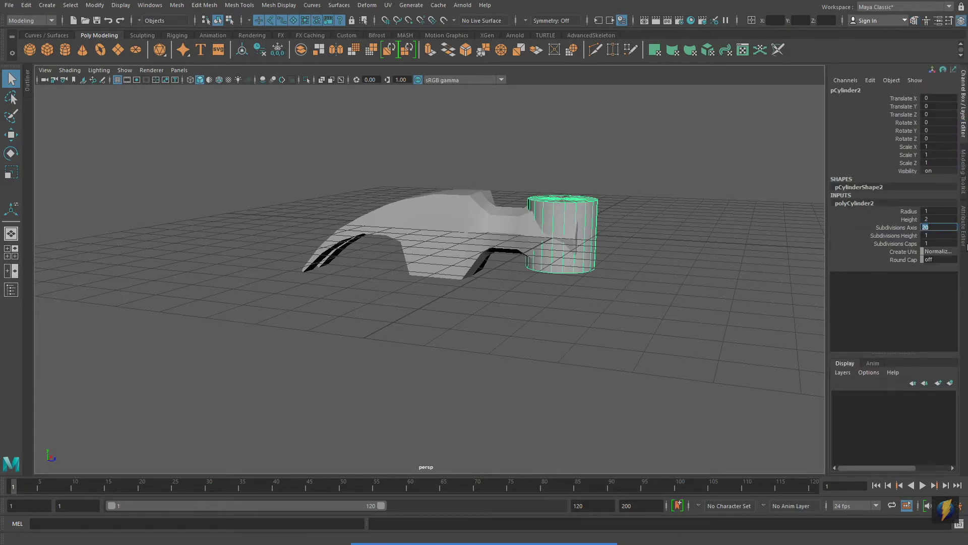
key("Return")
Step: Move the handle cylinder in the side view to below the head's block, at about Translate Y -10.593 and Z -3.719
key("space")
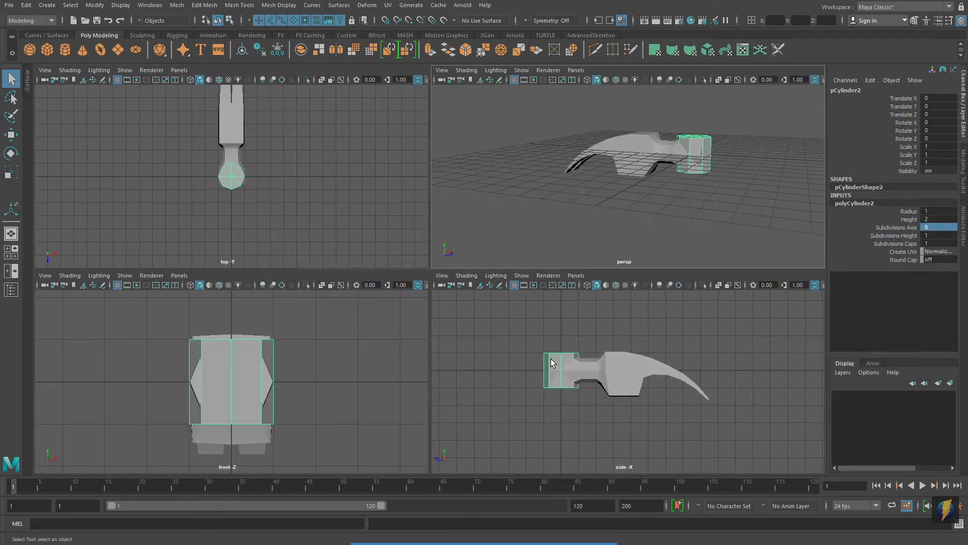
key("space")
right_click_drag(549, 383, 501, 356, "alt")
middle_click_drag(502, 356, 481, 255, "alt")
left_click(11, 135)
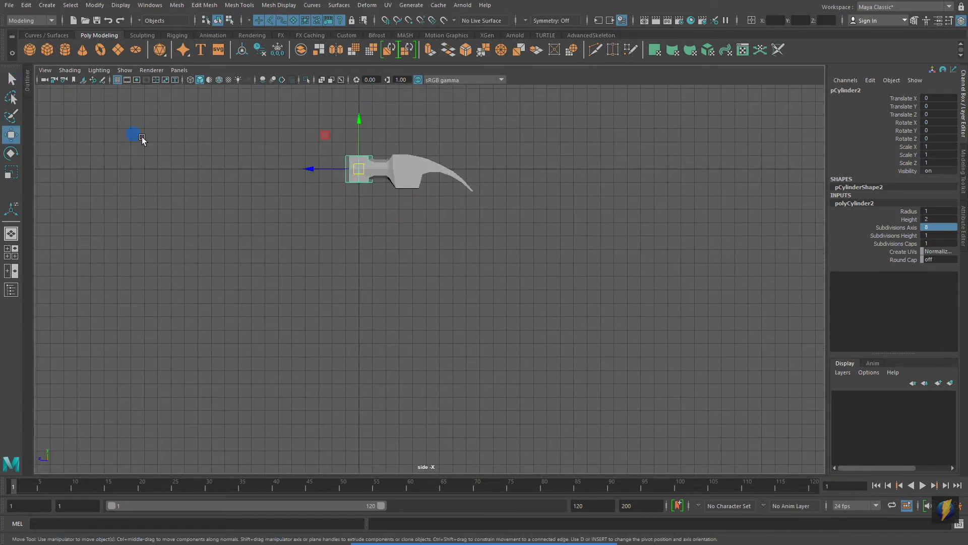
left_click_drag(358, 171, 521, 270)
Step: Set the handle cylinder's height to 18.5 and its radius to 0.6
left_click(907, 220)
middle_click_drag(630, 212, 751, 215)
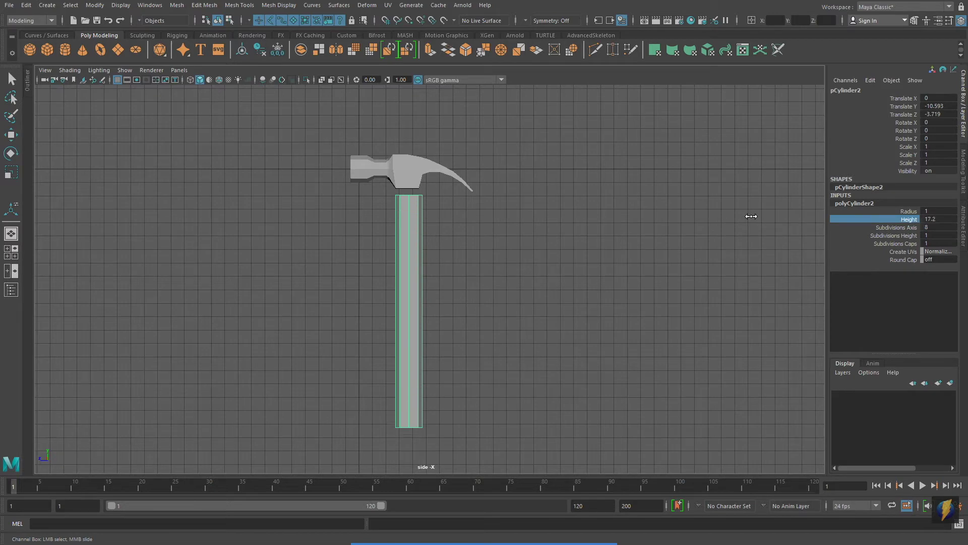
left_click(907, 211)
middle_click_drag(715, 217, 713, 217)
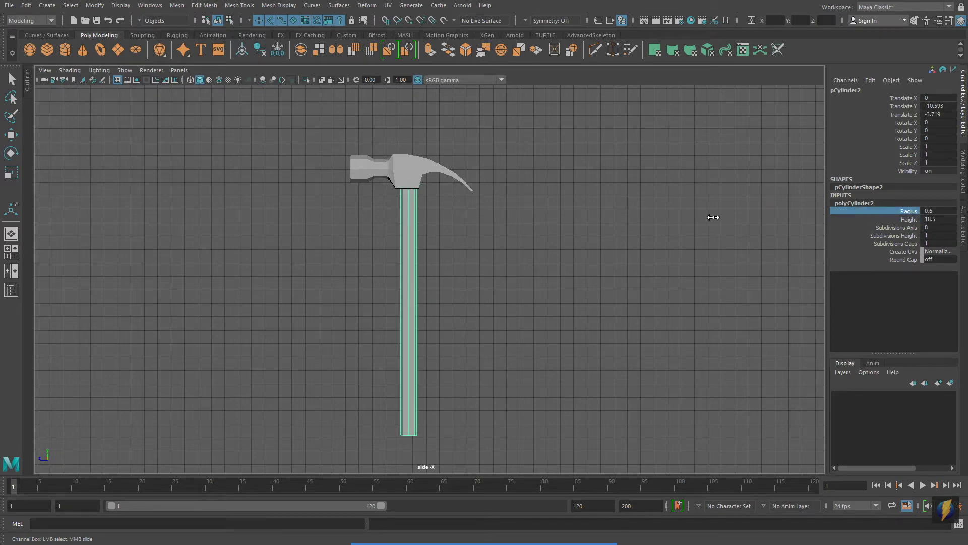
Step: Raise the handle through the head to Translate Y -8.114 and shift it toward the striking face to Translate Z -3.561
key("w")
left_click_drag(409, 258, 403, 226)
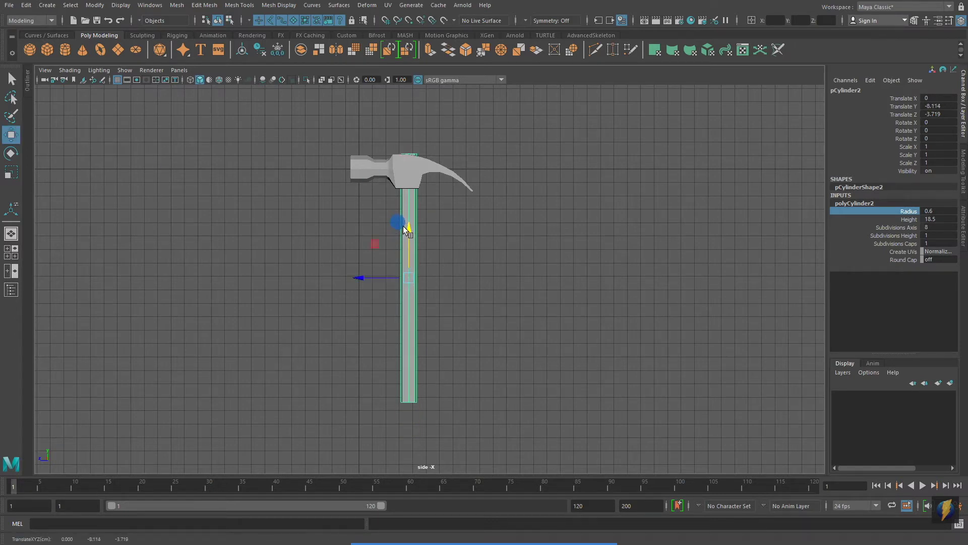
left_click(391, 271)
left_click(415, 265)
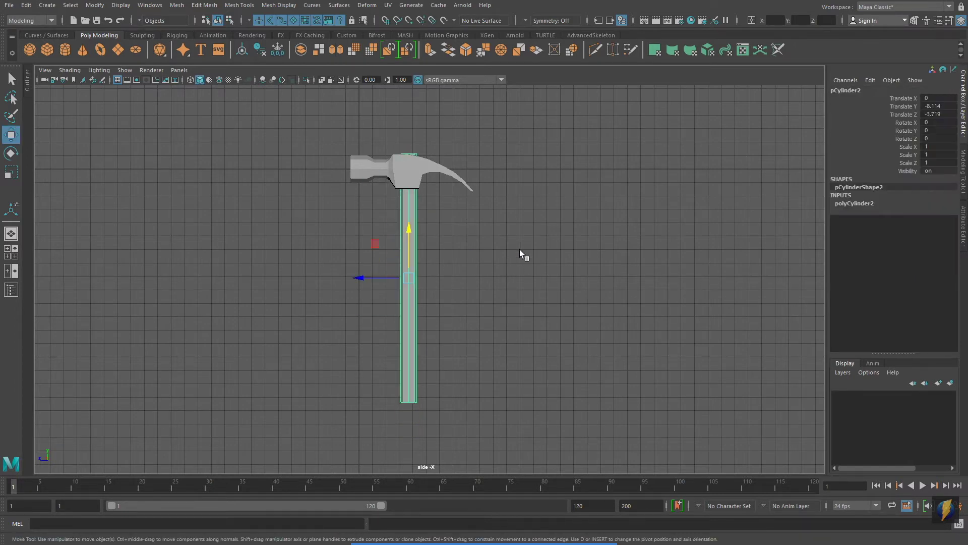
right_click_drag(520, 249, 625, 179, "alt")
left_click_drag(626, 180, 701, 197, "alt")
key("space")
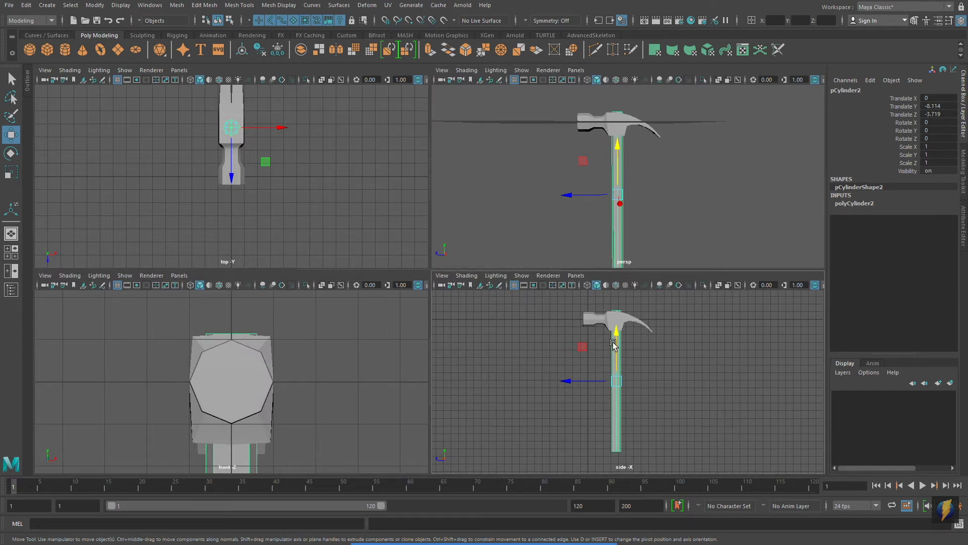
key("space")
left_click_drag(390, 277, 388, 277)
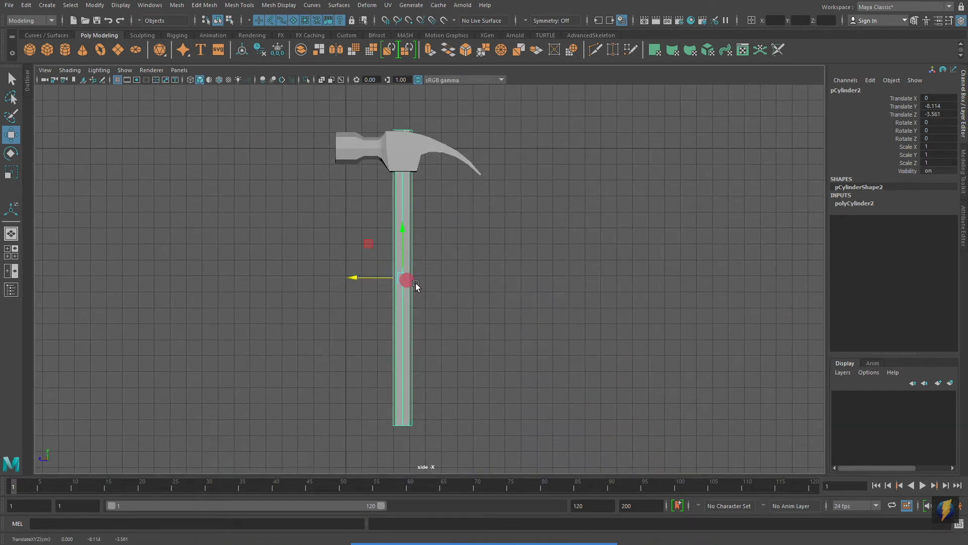
Step: Set the handle cylinder's height subdivisions to 6
key("a")
left_click(843, 204)
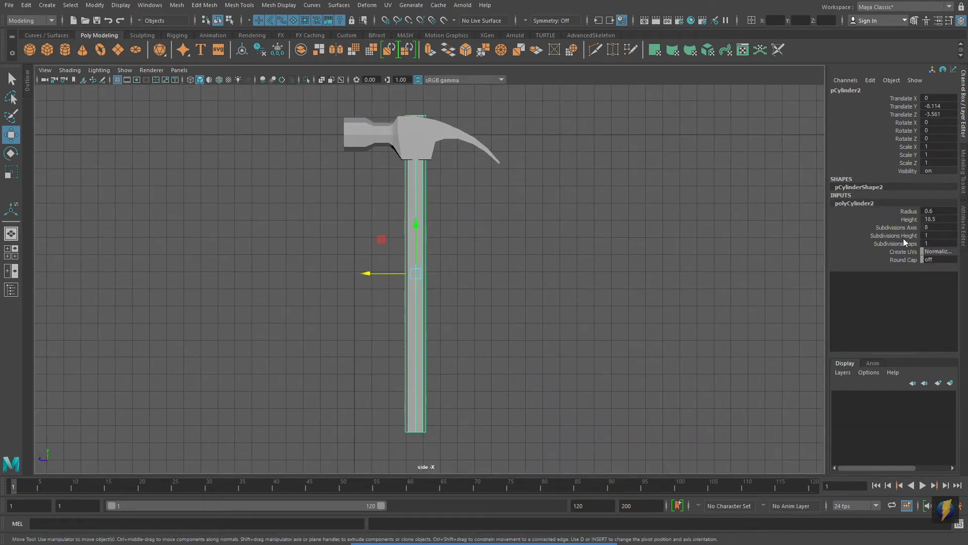
left_click(903, 237)
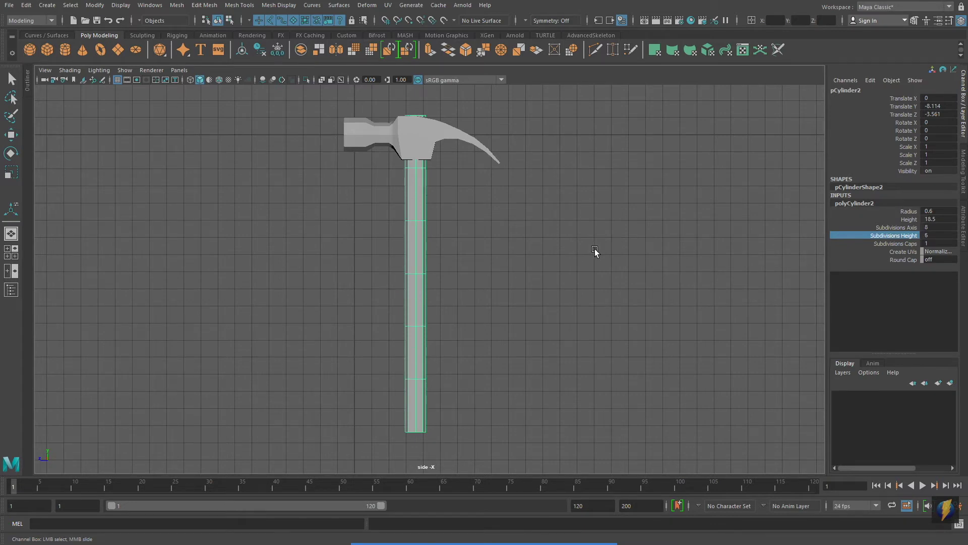
middle_click_drag(578, 235, 601, 263, "alt")
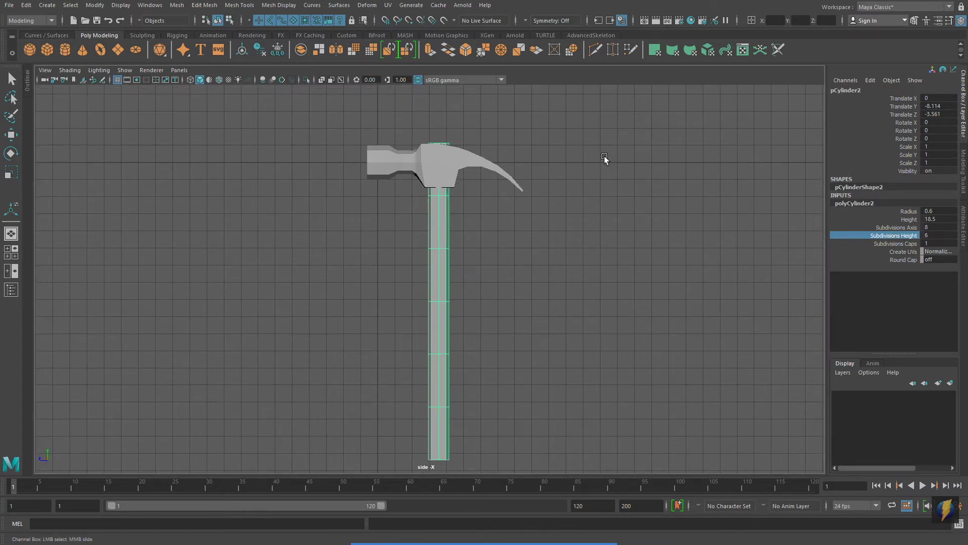
Step: Switch the handle to vertex editing and select its four diagonal corner vertices in the top view
key("space")
key("space")
left_click_drag(551, 205, 538, 233, "alt")
scroll(546, 225, "up", 5)
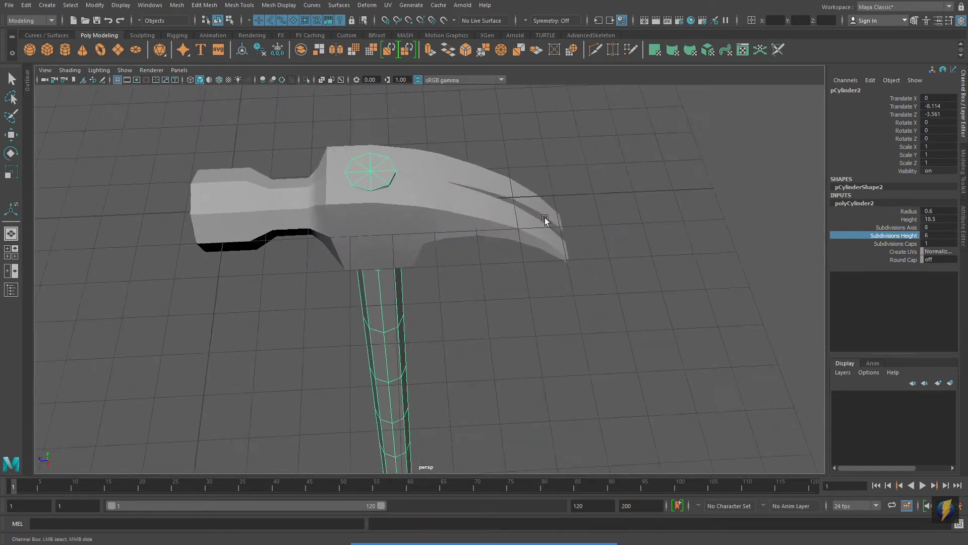
middle_click_drag(547, 221, 569, 232, "alt")
left_click_drag(460, 287, 411, 220, "alt")
right_click_drag(404, 207, 355, 209)
scroll(491, 216, "down", 4)
middle_click_drag(491, 216, 496, 257, "alt")
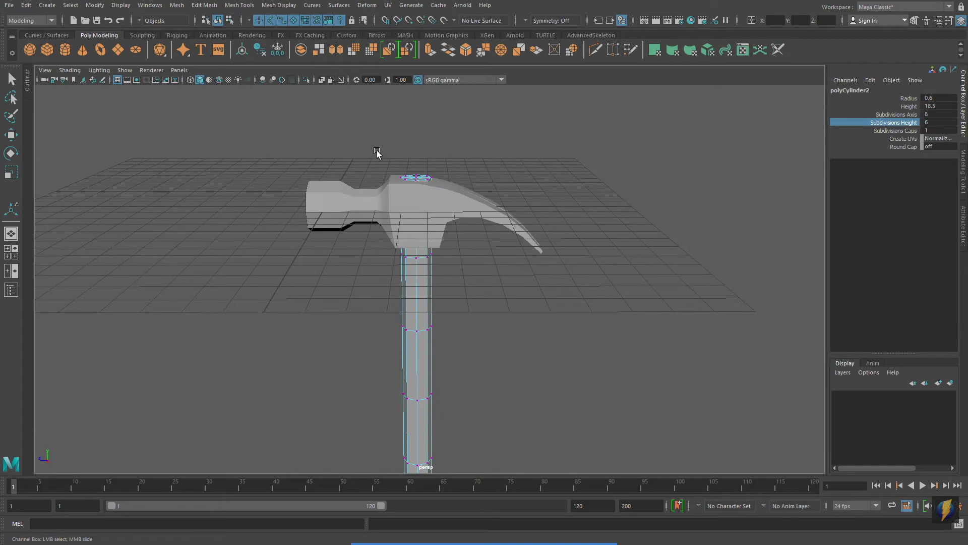
key("space")
key("space")
right_click_drag(461, 212, 611, 229, "alt")
middle_click_drag(612, 229, 601, 328, "alt")
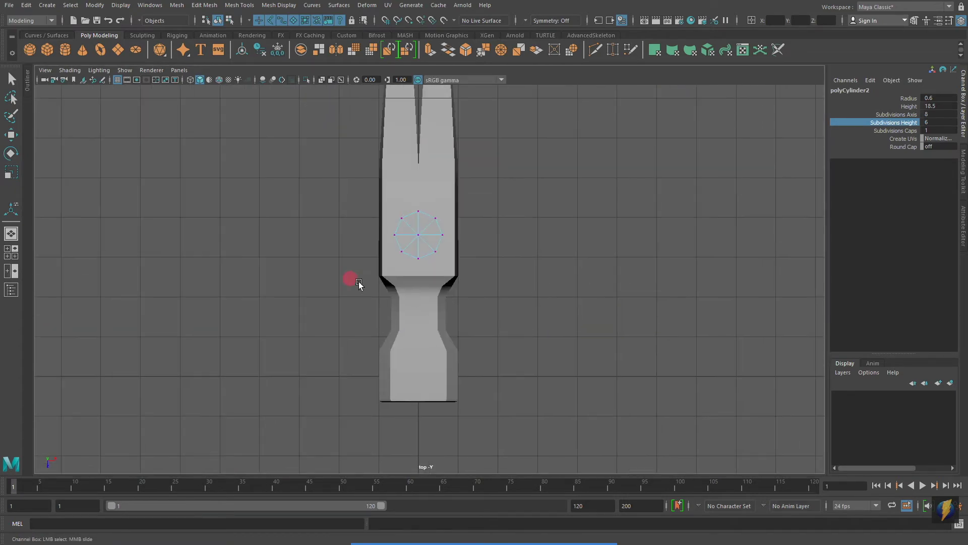
right_click_drag(358, 284, 504, 237, "alt")
left_click(393, 190)
key("w")
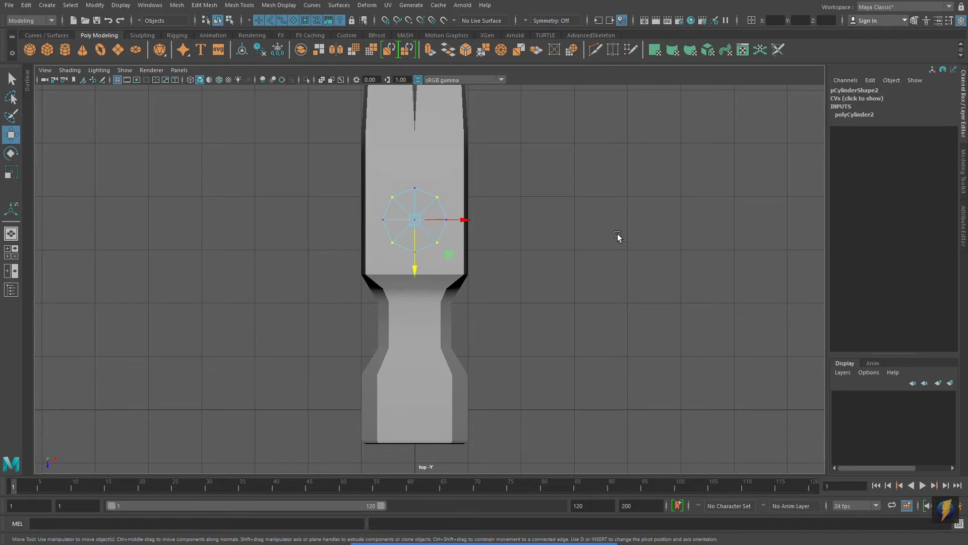
Step: Limit the selection to the handle's two uppermost rings and scale their corner vertices outward by about 1.3 to square the cross-section
key("space")
left_click_drag(657, 283, 507, 397, "alt")
left_click_drag(527, 312, 515, 281, "alt")
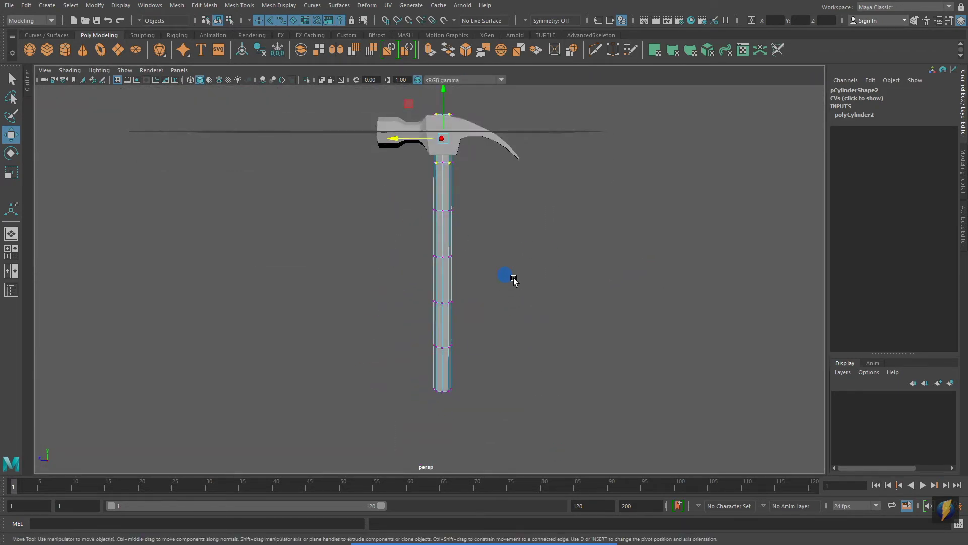
middle_click_drag(514, 281, 521, 348, "alt")
right_click_drag(520, 348, 644, 335, "alt")
key("space")
key("space")
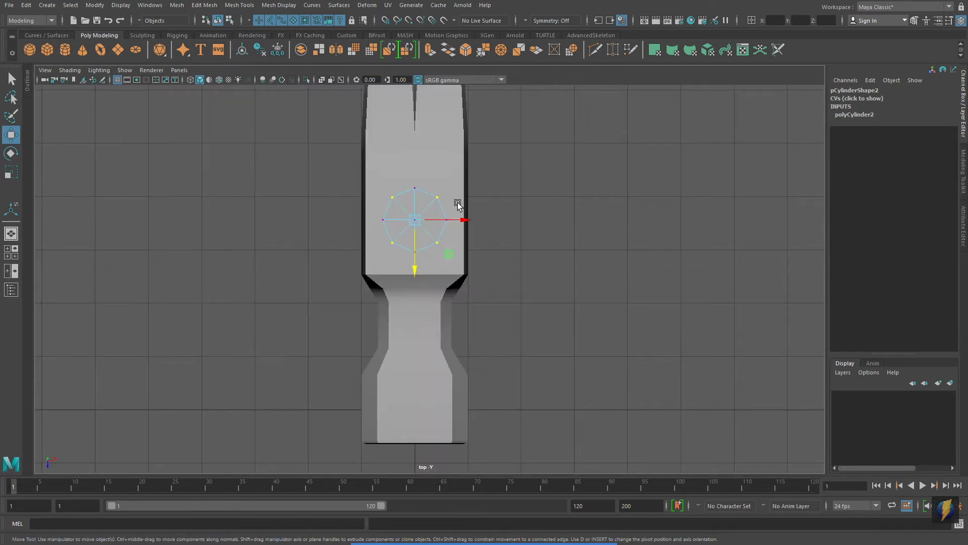
key("r")
left_click_drag(412, 294, 413, 304)
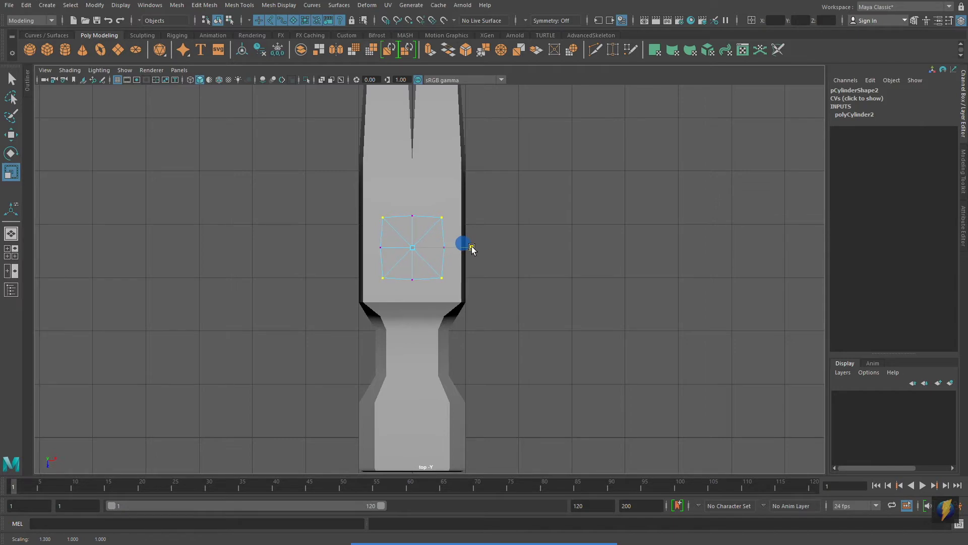
Step: Select all vertices of the handle's two uppermost rings in the side view and widen them along the head's length
key("space")
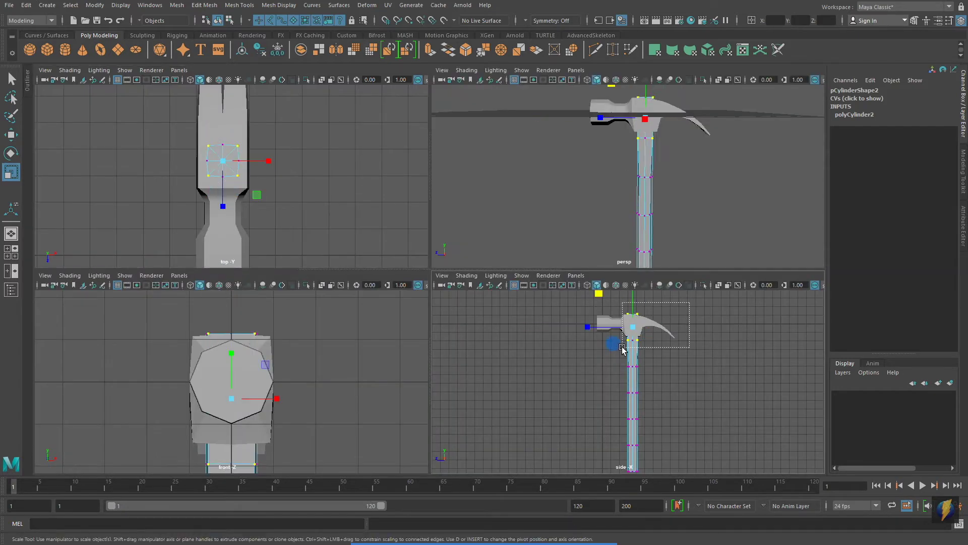
key("space")
key("space")
key("space")
scroll(412, 185, "down", 2)
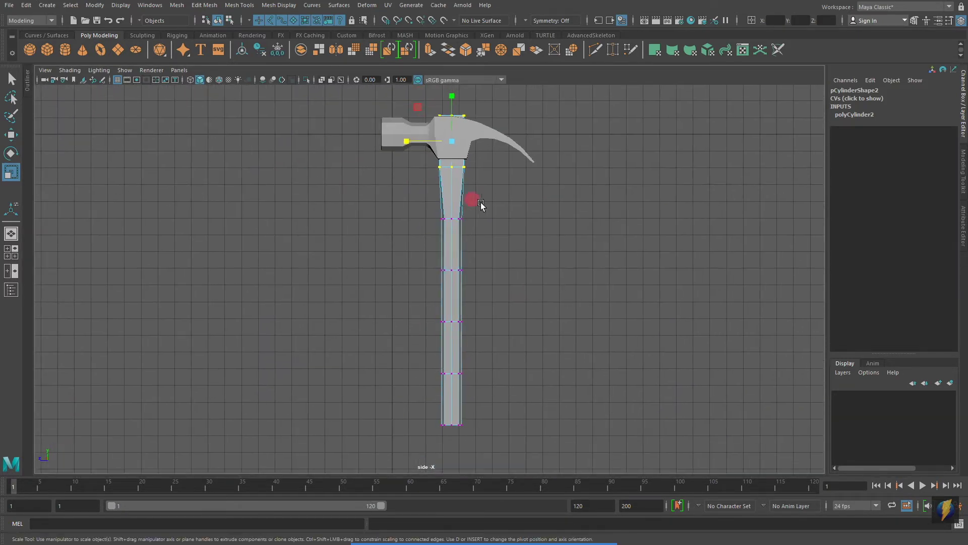
Step: Select the vertices of the handle's five lower rings in the side view and move them up closer to the hammer head
left_click_drag(411, 210, 575, 460)
key("w")
scroll(641, 309, "up", 2)
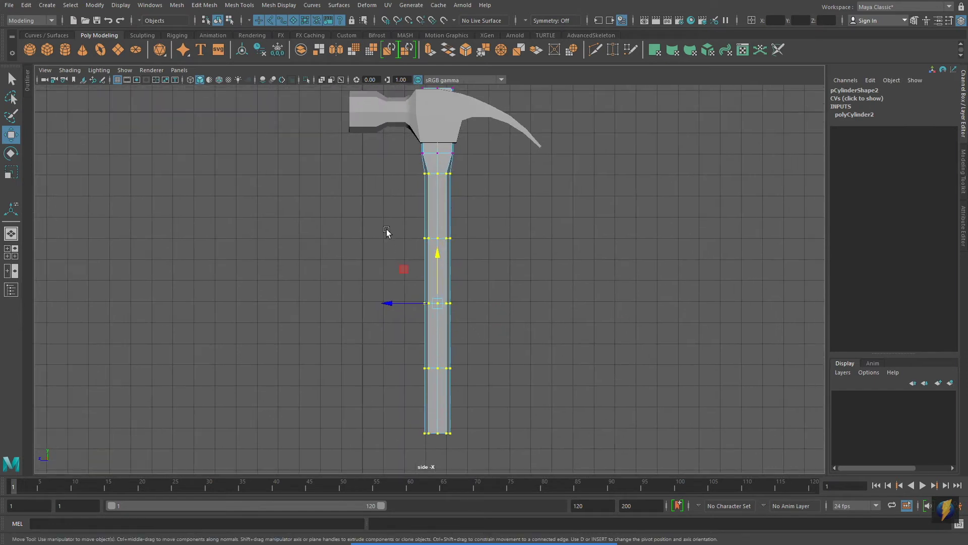
Step: Widen the handle's bottom three rings along the head's length, and flare the lowest two rings slightly more
left_click_drag(362, 262, 517, 446)
key("r")
mouse_move(390, 368)
left_mouse_down()
mouse_move(372, 368)
mouse_move(387, 369)
left_mouse_up()
left_click_drag(404, 293, 472, 328, "ctrl")
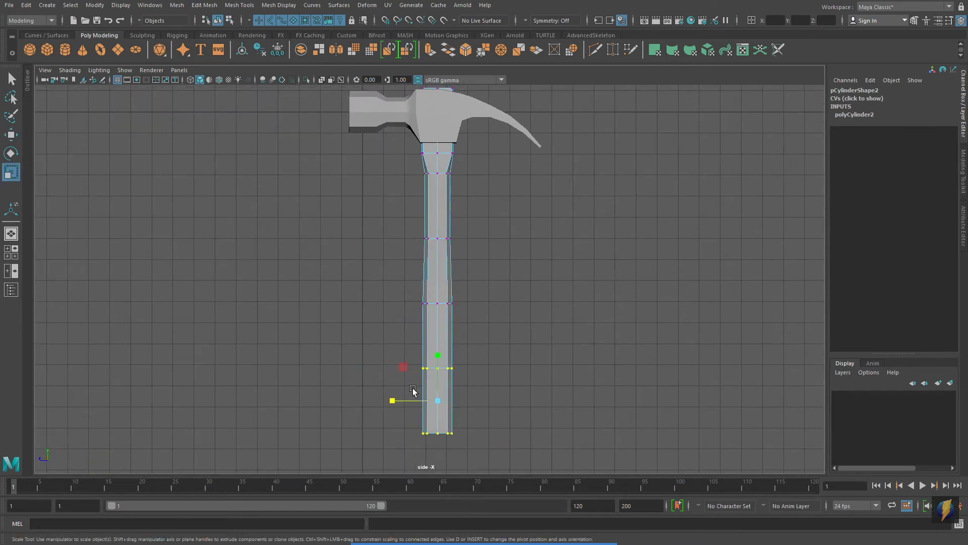
left_click_drag(393, 400, 388, 400)
left_click_drag(359, 269, 479, 446)
key("w")
left_click_drag(417, 367, 418, 366)
key("ctrl+z")
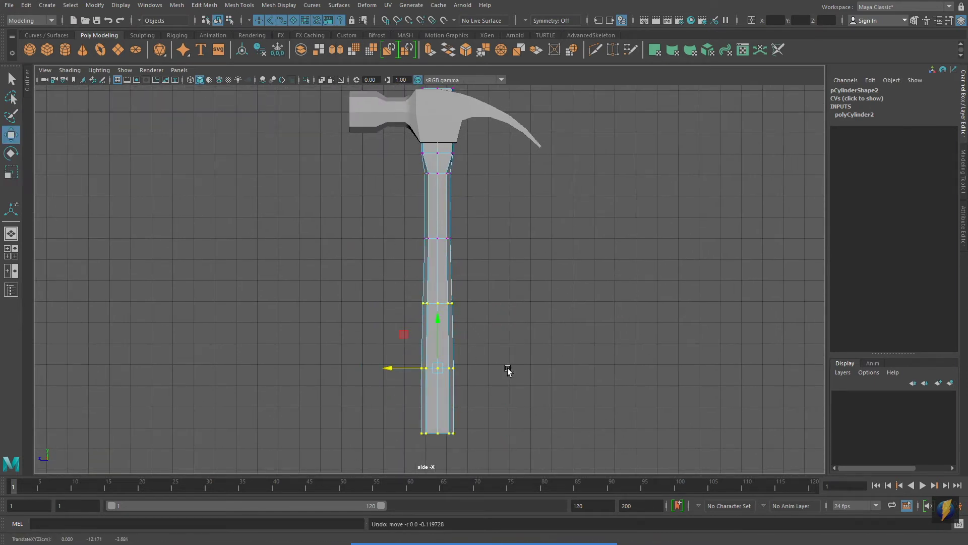
Step: Select the handle's five lower rings and scale them vertically in the side view to lengthen the handle downward
key("space")
key("space")
left_click_drag(616, 242, 540, 313, "alt")
left_click_drag(387, 220, 511, 435)
key("space")
key("space")
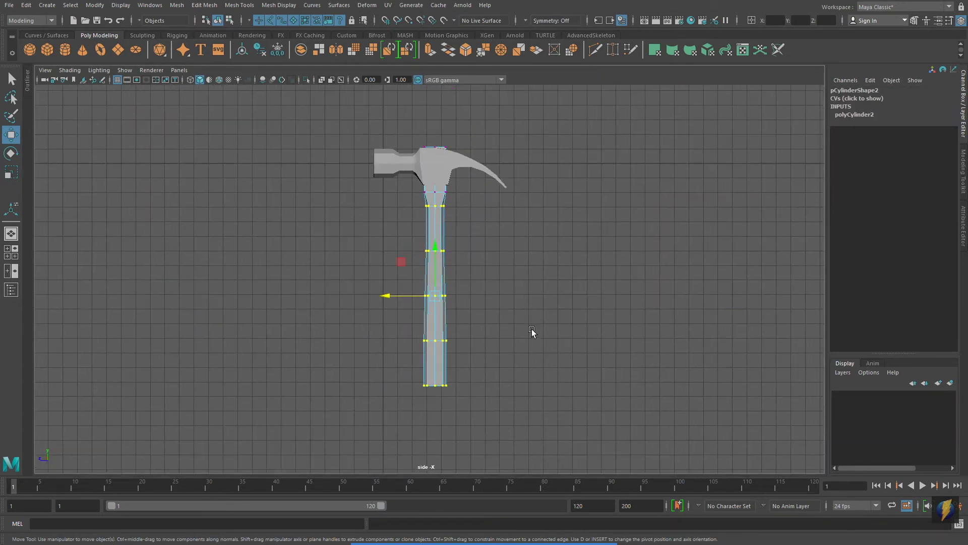
key("r")
left_click_drag(438, 151, 437, 140)
key("space")
key("space")
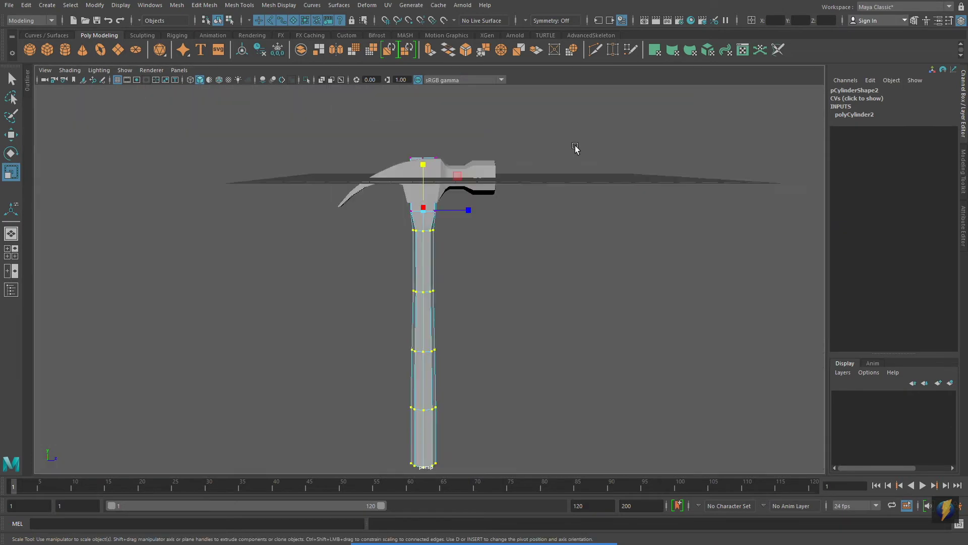
left_click_drag(414, 247, 555, 252, "alt")
left_click_drag(357, 285, 446, 470)
left_click_drag(360, 374, 350, 374)
key("ctrl+z")
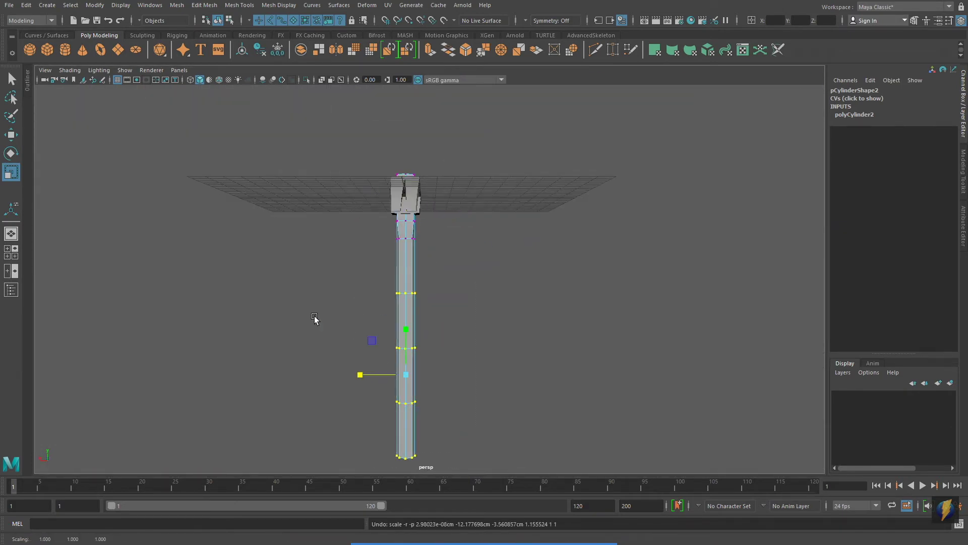
Step: Select the vertices of the handle's bottom three rings and widen them across the head's thickness
left_click_drag(315, 320, 447, 470)
left_click_drag(359, 403, 349, 402)
left_click_drag(383, 353, 550, 334, "alt")
Step: Bevel the edge loop around the handle's bottom end with fraction 0.15 and 2 segments, and return to object mode
left_click_drag(446, 336, 491, 328, "alt")
right_click_drag(491, 328, 867, 362, "alt")
middle_click_drag(628, 423, 629, 294, "alt")
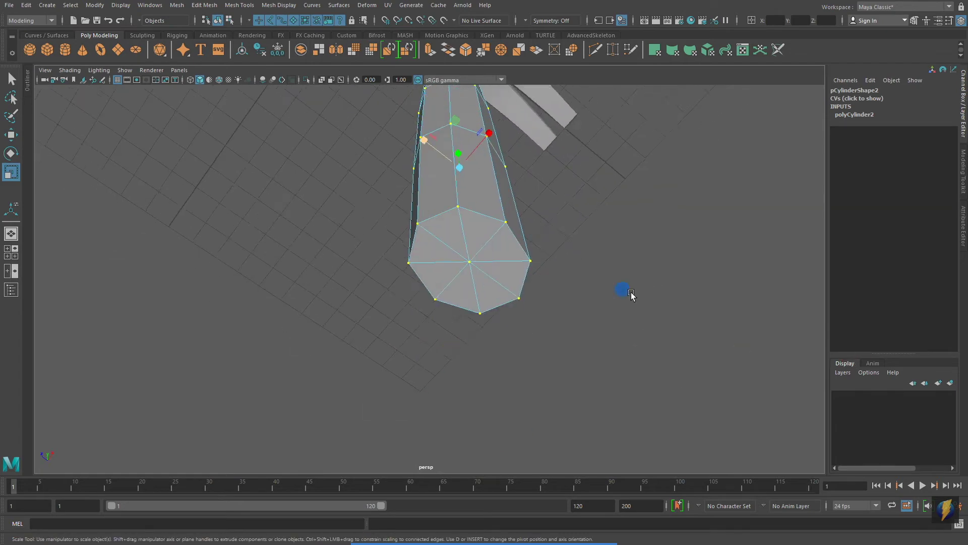
left_click_drag(509, 252, 455, 293, "alt")
right_click_drag(456, 292, 458, 229)
double_click(450, 331)
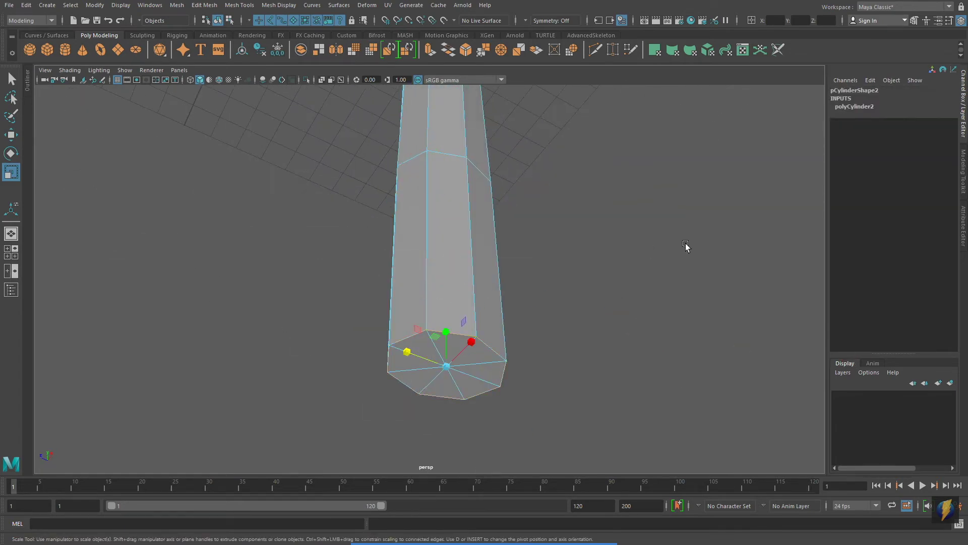
left_click(963, 160)
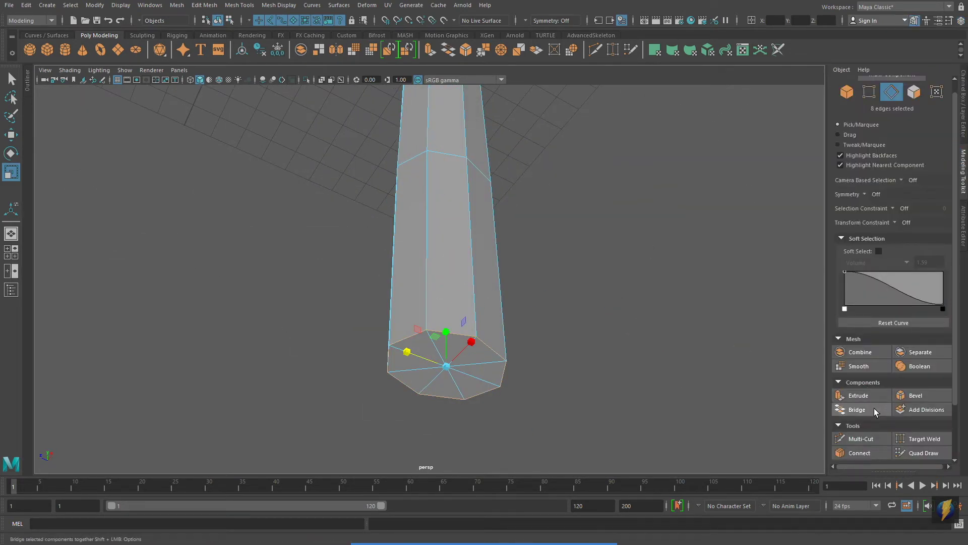
left_click(912, 396)
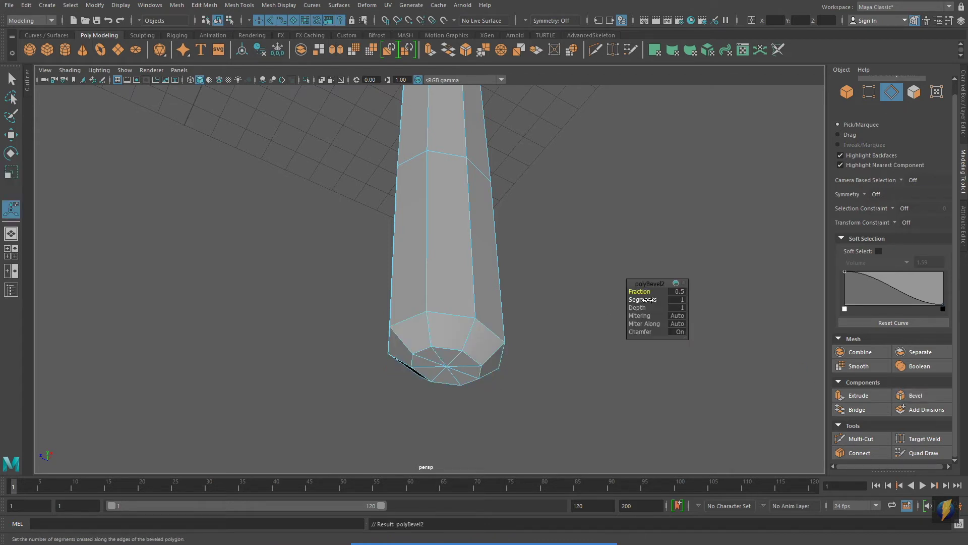
left_click_drag(649, 300, 620, 281)
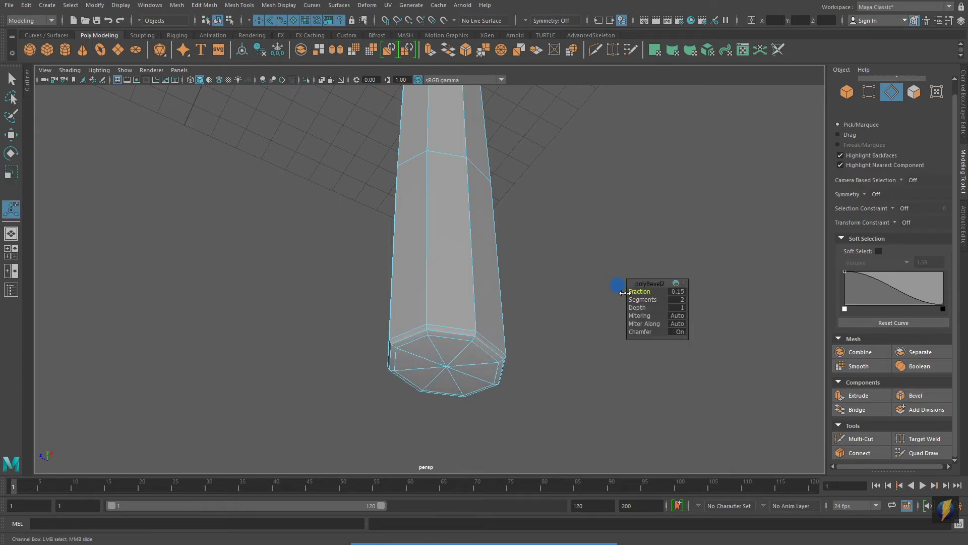
left_click_drag(361, 272, 436, 255, "alt")
right_click_drag(436, 254, 486, 233)
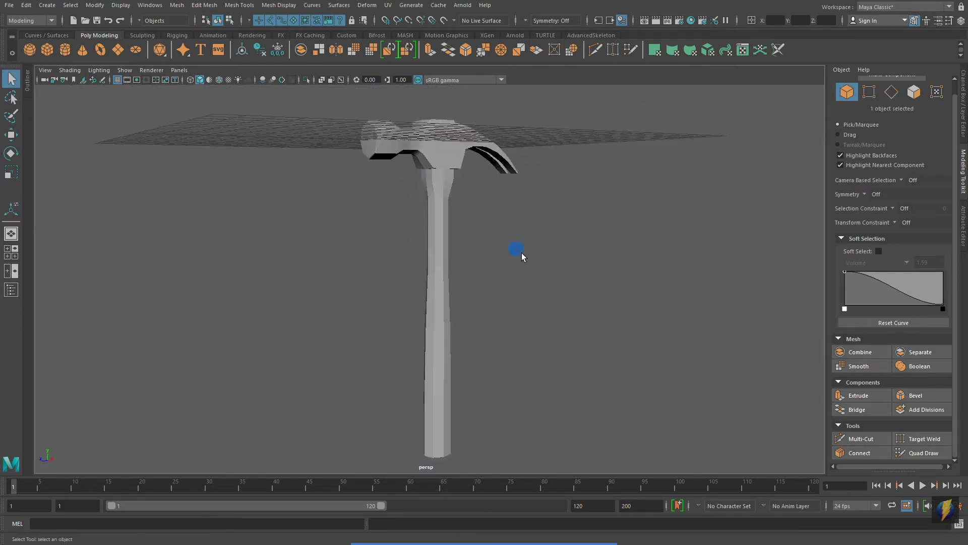
Step: Examine the hard shading edges between the faces along the handle
left_click_drag(522, 252, 516, 286, "alt")
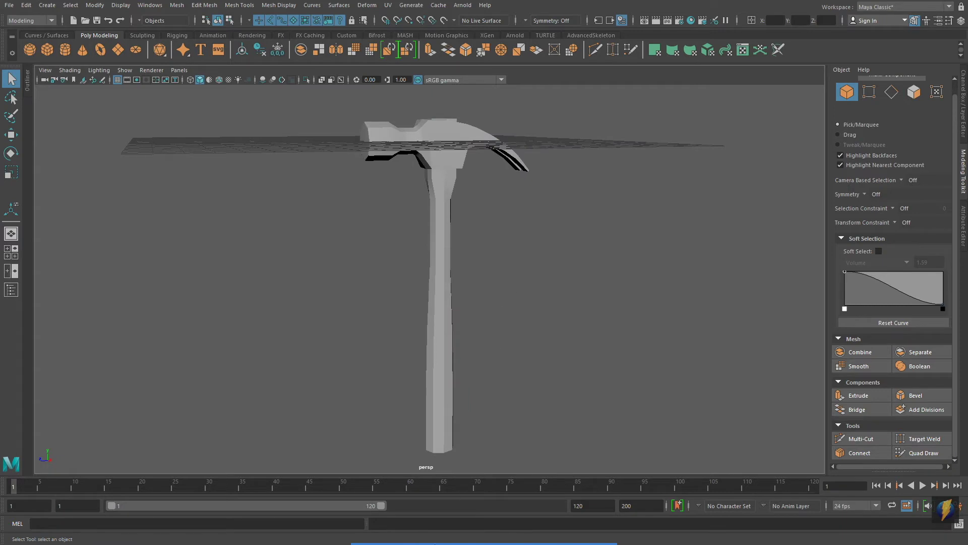
right_click_drag(325, 322, 679, 387, "alt")
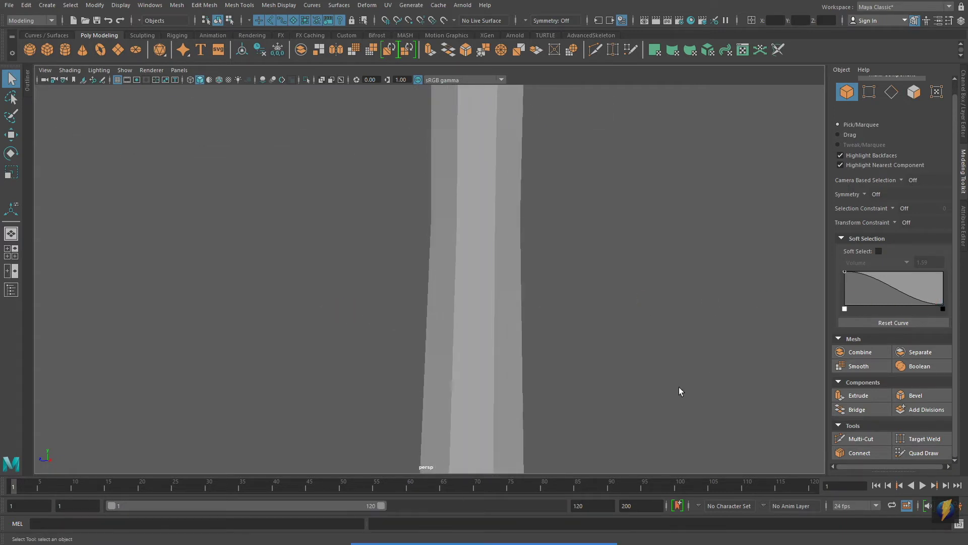
left_click(520, 525)
left_click_drag(633, 411, 527, 343)
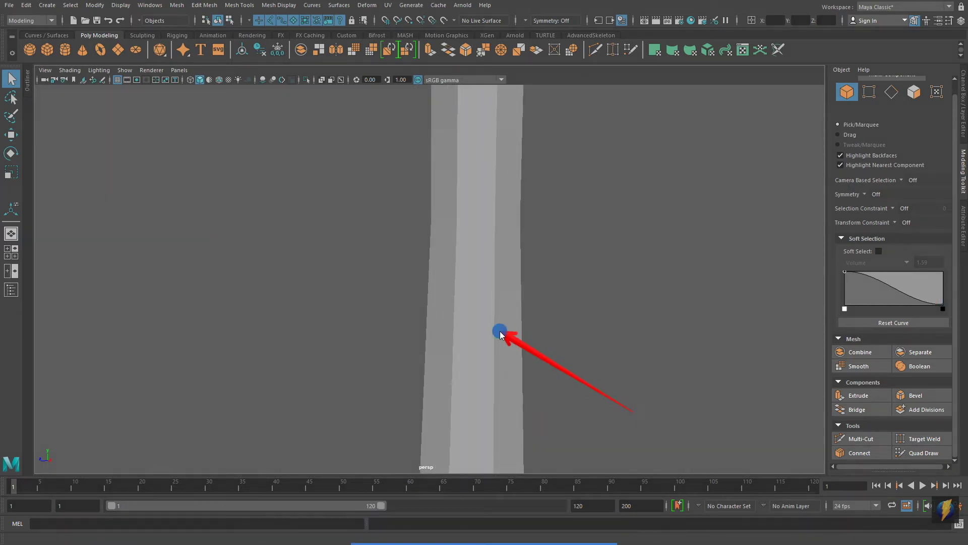
right_click_drag(686, 286, 339, 211, "alt")
middle_click_drag(373, 197, 398, 400, "alt")
right_click_drag(397, 400, 776, 338, "alt")
mouse_move(643, 318)
middle_mouse_down("alt")
mouse_move(733, 356)
mouse_move(787, 405)
mouse_move(783, 378)
middle_mouse_up("alt")
right_click_drag(707, 350, 224, 275, "alt")
middle_click_drag(360, 288, 345, 122, "alt")
Step: Switch the handle to edge editing and select its shaft edges between the two ends in the wireframe side view
left_click(454, 267)
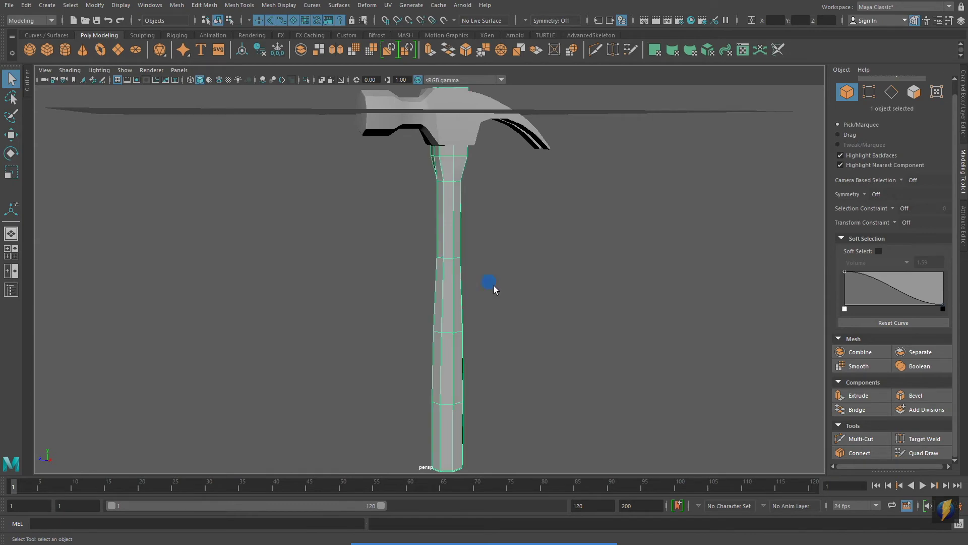
left_click_drag(495, 289, 529, 278, "alt")
right_click_drag(458, 174, 404, 171)
right_click_drag(553, 222, 401, 206, "alt")
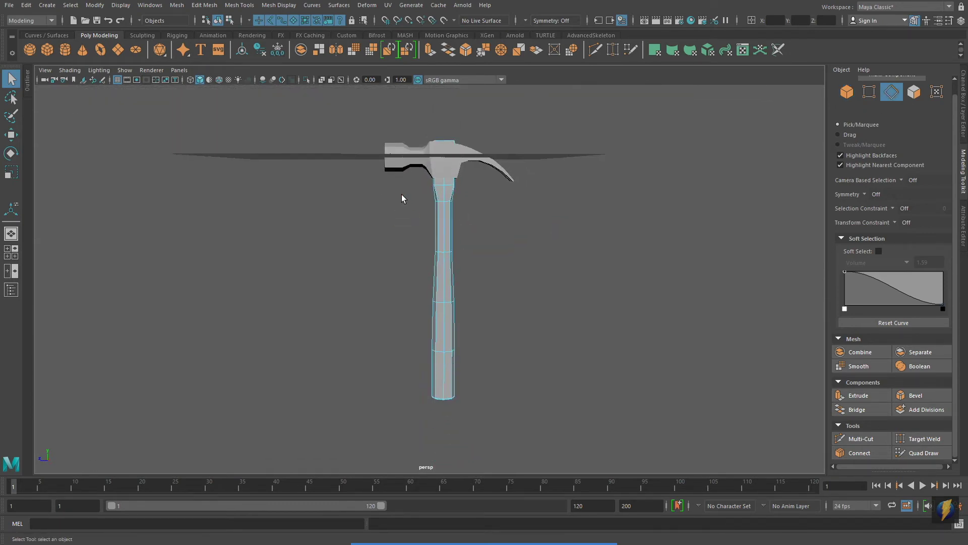
key("space")
key("space")
key("4")
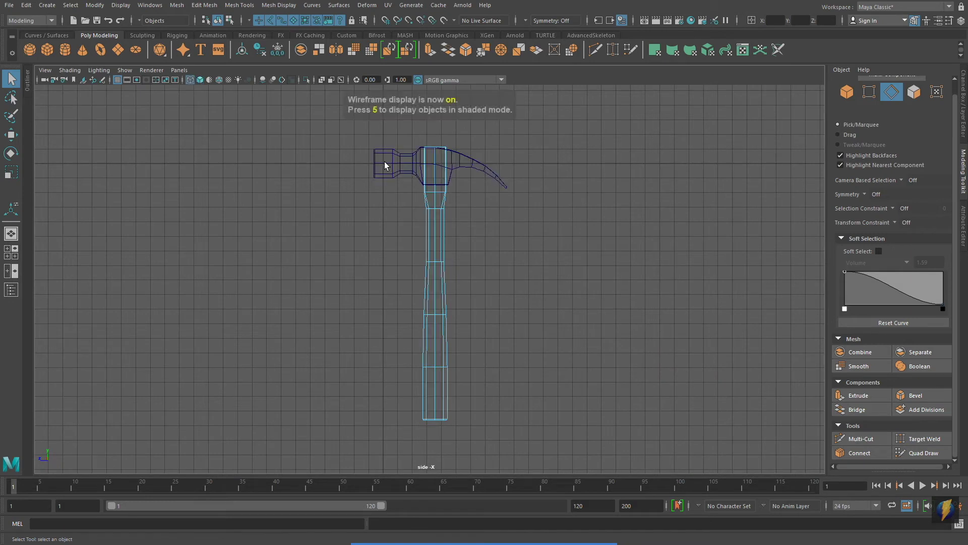
left_click_drag(345, 151, 541, 401)
Step: Soften the selected handle edges, return the handle to object mode and clear the selection
key("space")
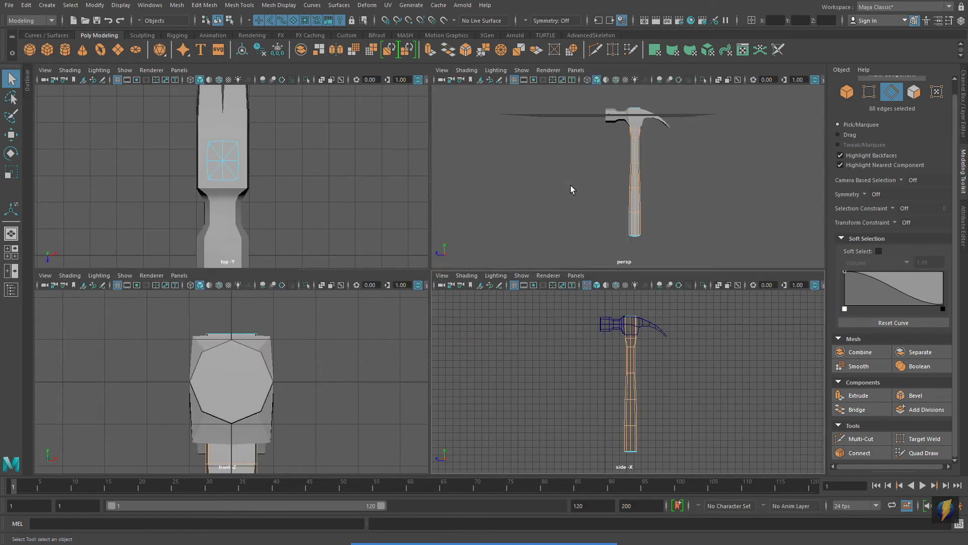
key("space")
key("f")
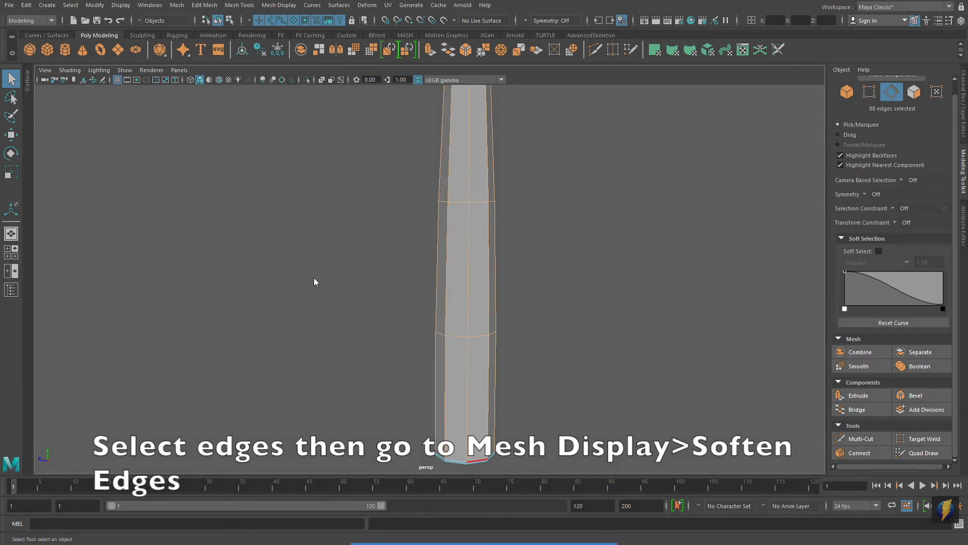
left_click(278, 5)
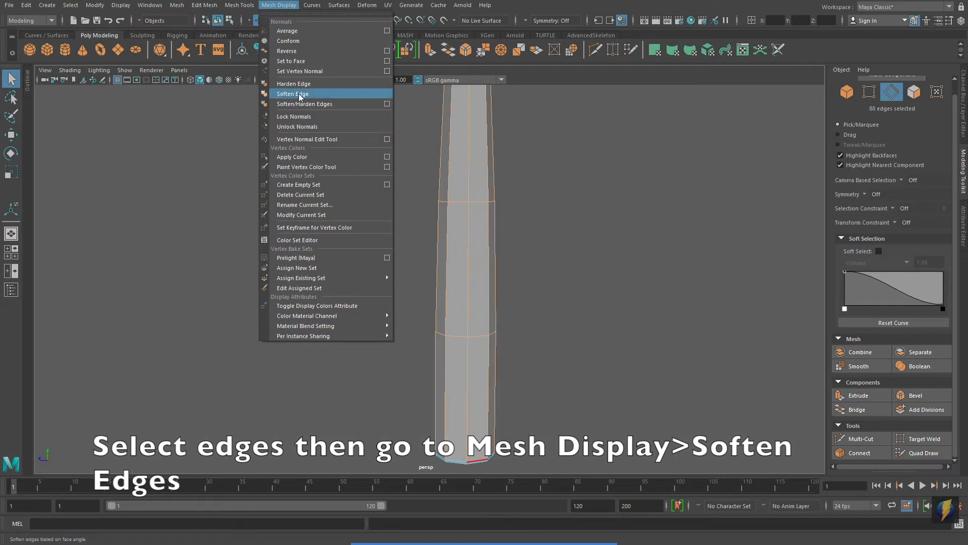
left_click(333, 97)
middle_click_drag(592, 166, 568, 358, "alt")
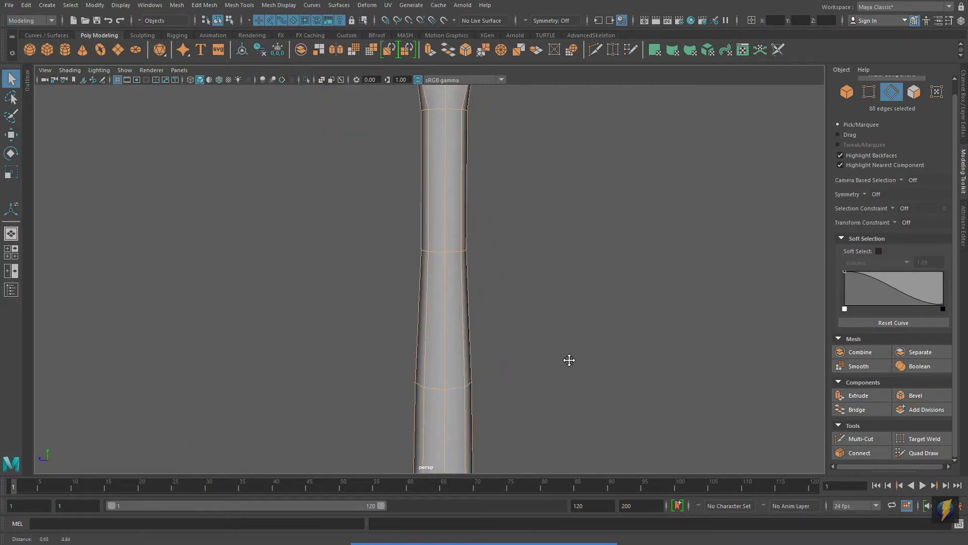
middle_click_drag(552, 197, 545, 347, "alt")
left_click(11, 80)
right_click_drag(454, 230, 503, 216)
scroll(550, 251, "down", 2)
scroll(573, 225, "down", 3)
left_click(607, 238)
Step: Switch the hammer head to edge editing and select the edges of its neck and striking end, excluding the bevelled face
left_click_drag(607, 237, 414, 313, "alt")
right_click_drag(212, 263, 322, 263, "alt")
middle_click_drag(391, 220, 451, 373, "alt")
right_click_drag(272, 272, 332, 269, "alt")
middle_click_drag(469, 207, 442, 246, "alt")
right_click_drag(405, 220, 335, 145)
left_click_drag(338, 140, 485, 330)
left_click_drag(485, 331, 658, 303, "alt")
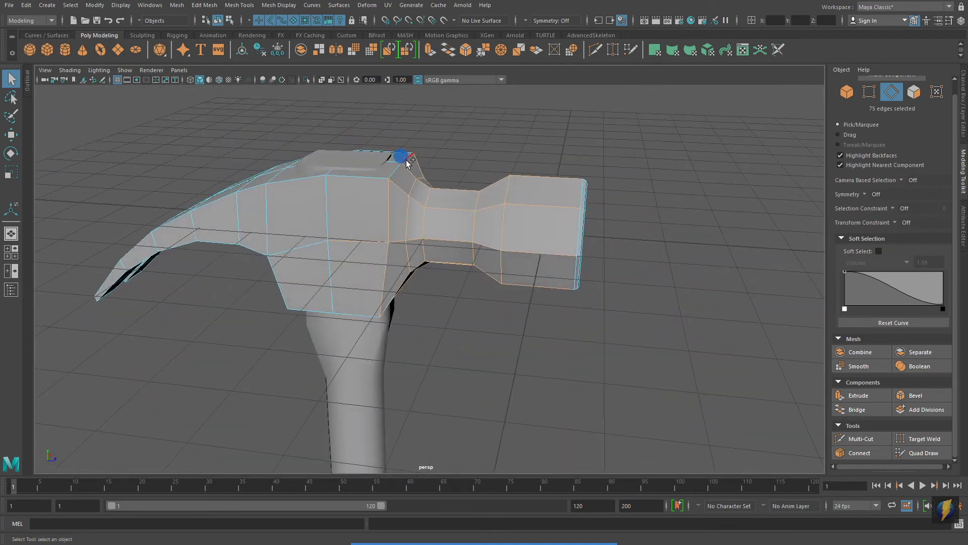
left_click_drag(407, 163, 456, 153, "alt")
left_click_drag(583, 216, 631, 202, "alt")
Step: Soften the selected edges of the head's neck and striking end, return to object mode and deselect the head
left_click(278, 5)
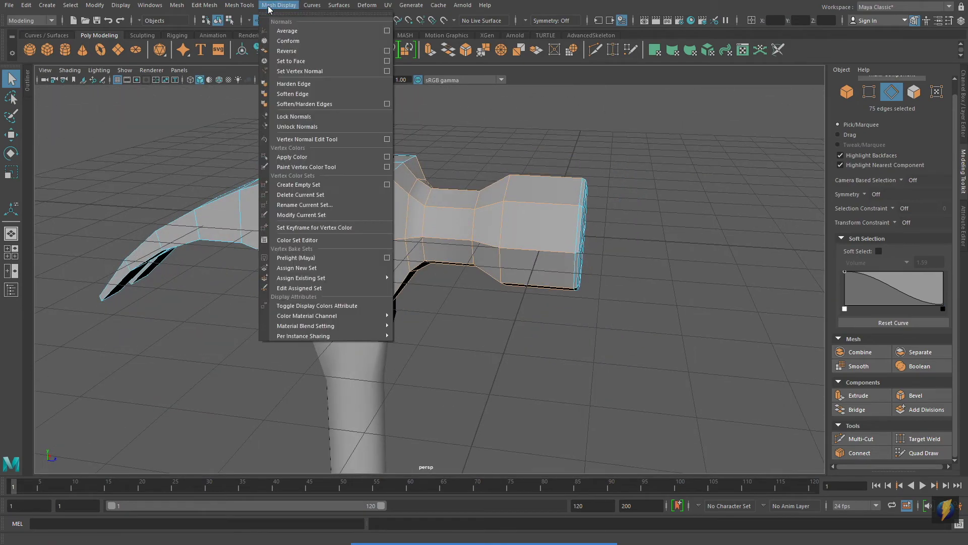
left_click(270, 93)
scroll(537, 285, "down", 4)
middle_click_drag(566, 348, 631, 159, "alt")
scroll(460, 168, "down", 3)
right_click_drag(459, 143, 464, 145)
left_click(508, 129)
left_click(614, 211)
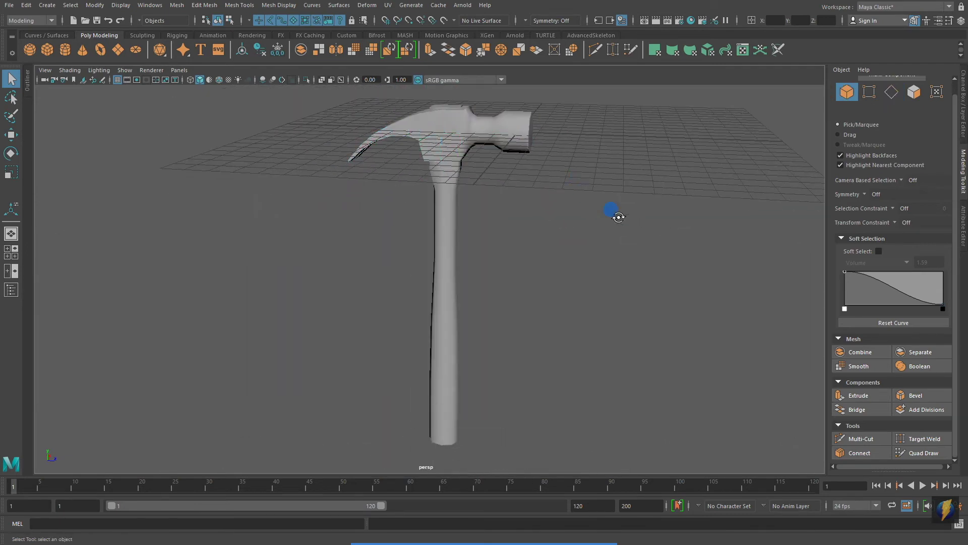
Step: Create a Blinn material in the Hypershade and assign it to the hammer head
left_click_drag(614, 212, 508, 243, "alt")
right_click_drag(508, 243, 433, 243, "alt")
middle_click_drag(433, 244, 415, 212, "alt")
right_click_drag(500, 230, 469, 230, "alt")
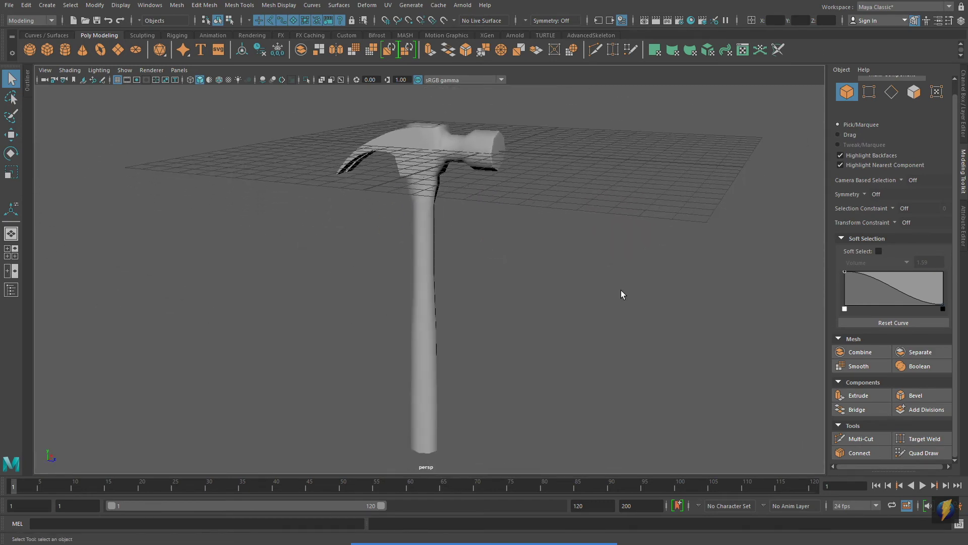
middle_click_drag(622, 294, 595, 383, "alt")
right_click_drag(271, 355, 623, 346, "alt")
left_click(726, 54)
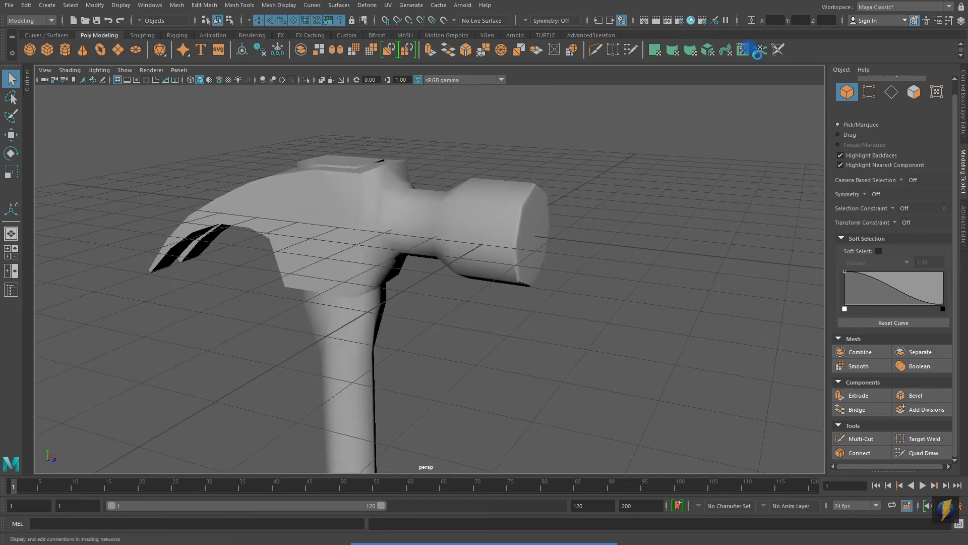
left_click_drag(295, 286, 545, 312)
left_click(227, 486)
mouse_move(260, 387)
middle_mouse_down()
mouse_move(234, 363)
mouse_move(519, 242)
middle_mouse_up()
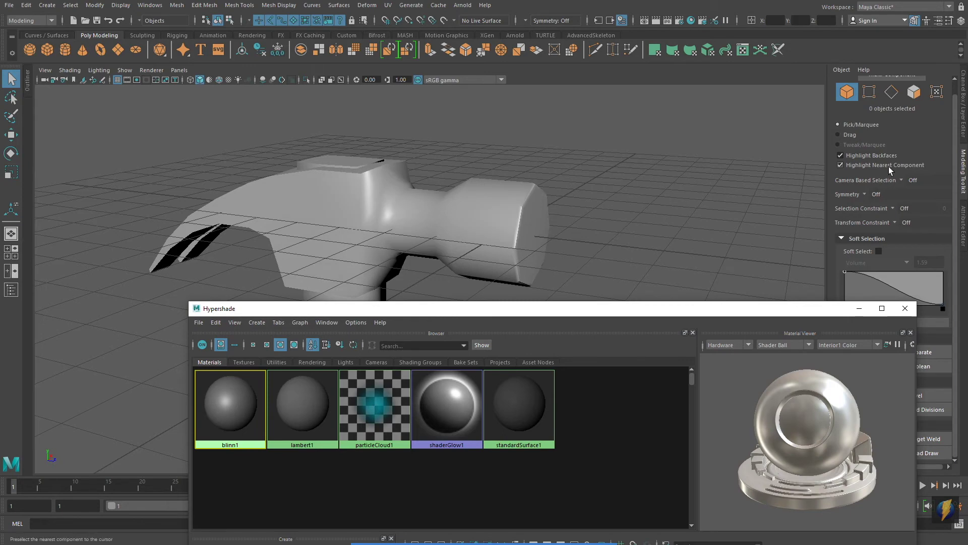
Step: Rename the Blinn material as hammerMat and close the Hypershade
left_click(964, 112)
double_click(237, 404)
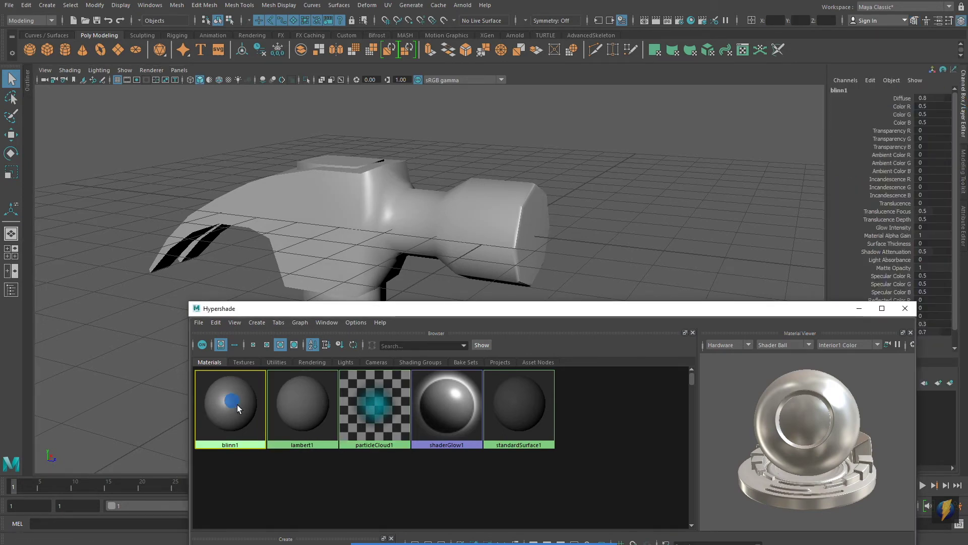
double_click(836, 114)
type("hammerMat")
key("Return")
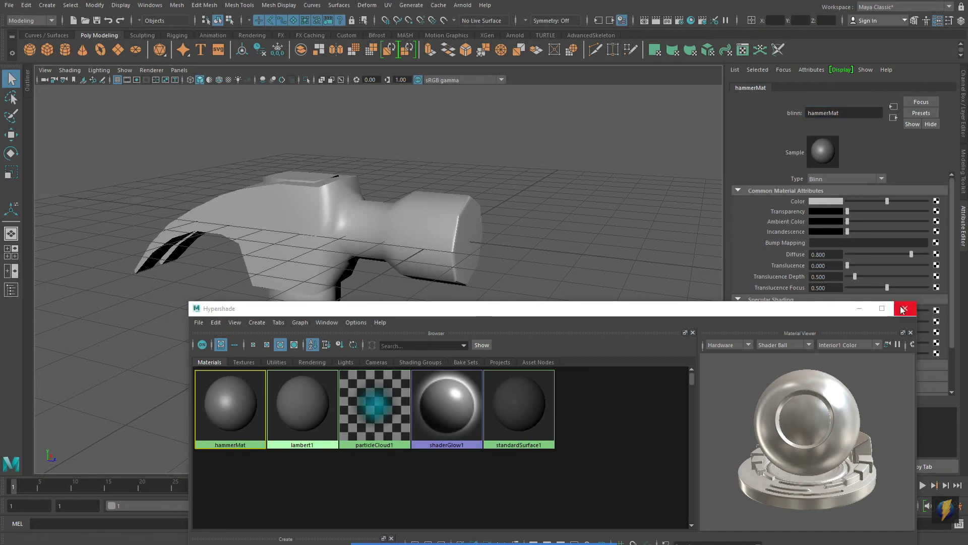
left_click(903, 309)
Step: Set the color of hammerMat to a very dark blue with hue 210.78, saturation 0.532 and value 0.022
left_click(691, 21)
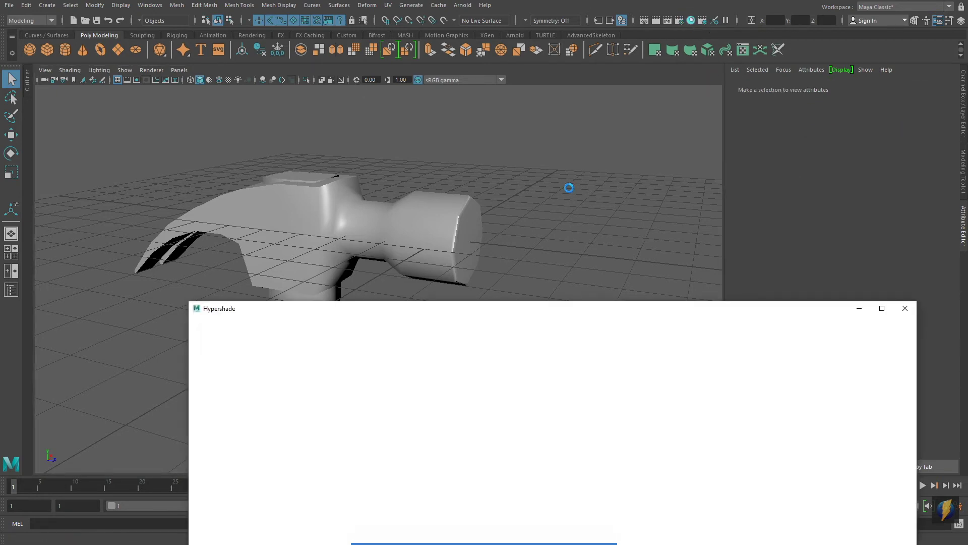
left_click(230, 404)
left_click(859, 308)
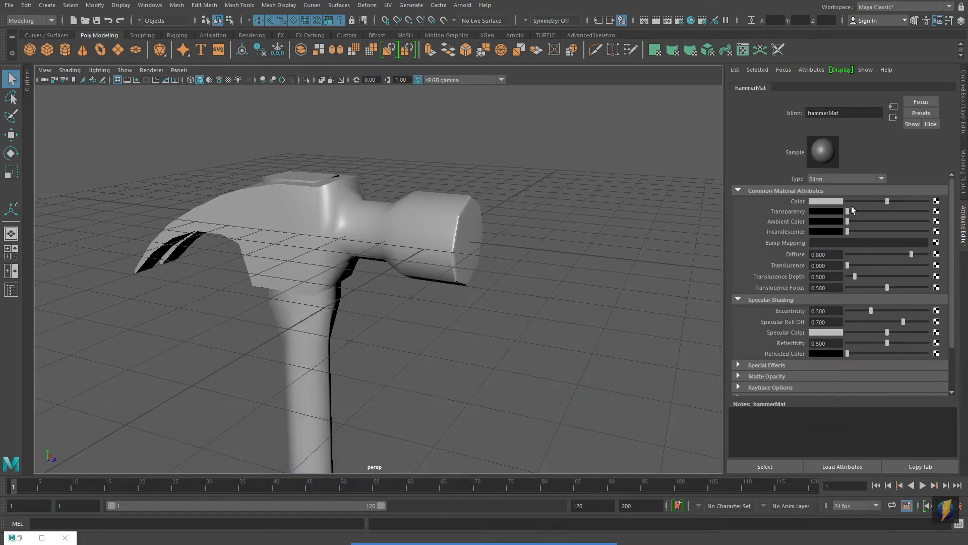
left_click(826, 201)
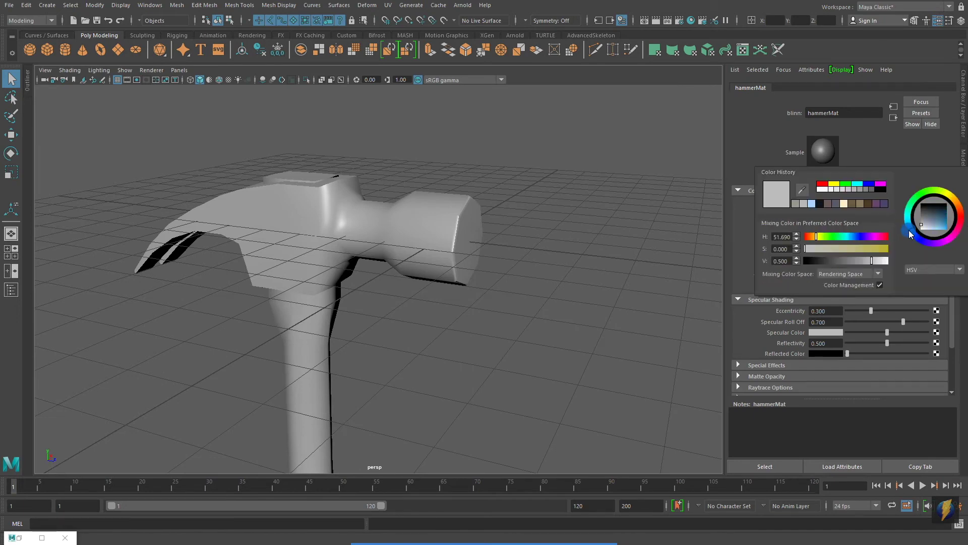
left_click_drag(940, 216, 934, 208)
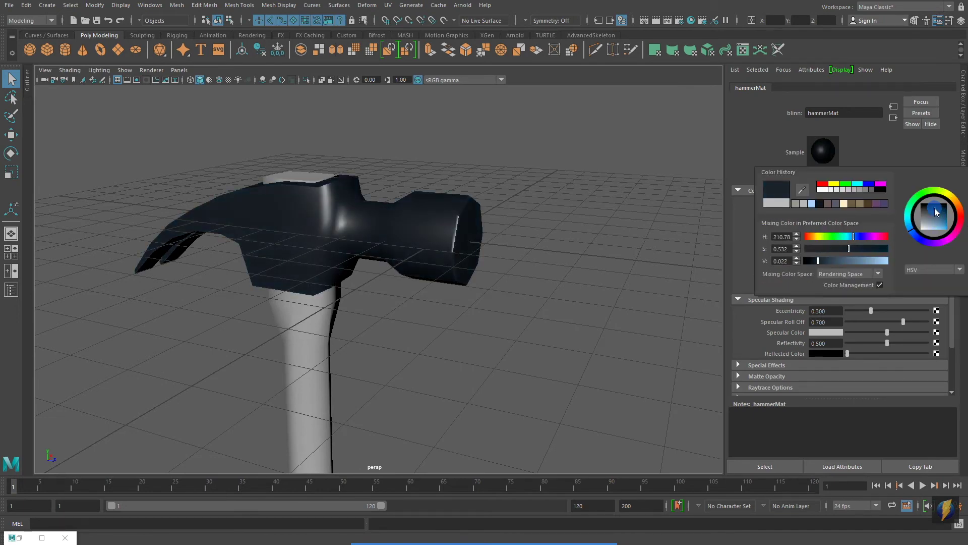
right_click_drag(471, 296, 550, 294, "alt")
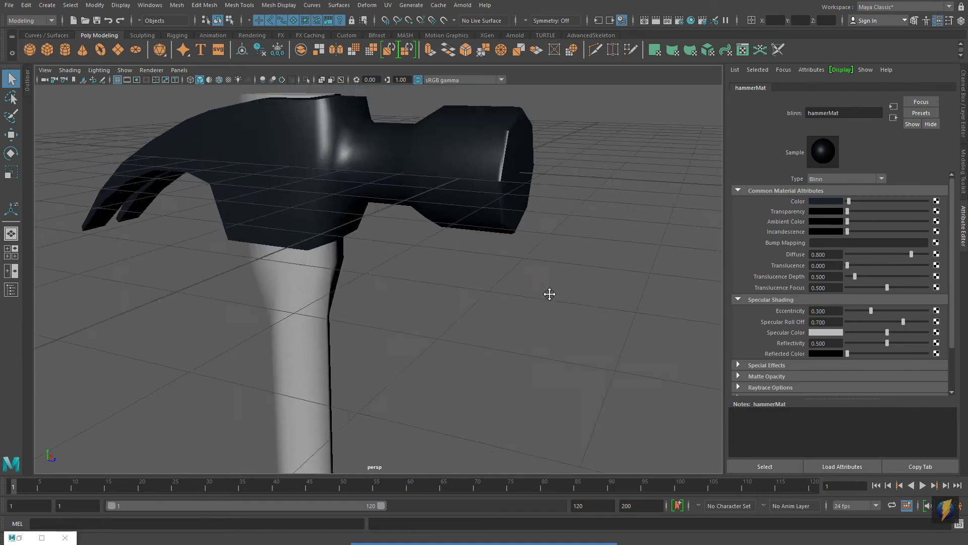
Step: Set the specular color of hammerMat to a bright light blue based on its dark blue base color
left_click_drag(550, 294, 540, 326, "alt")
right_click_drag(541, 326, 486, 311, "alt")
middle_click_drag(486, 311, 489, 324, "alt")
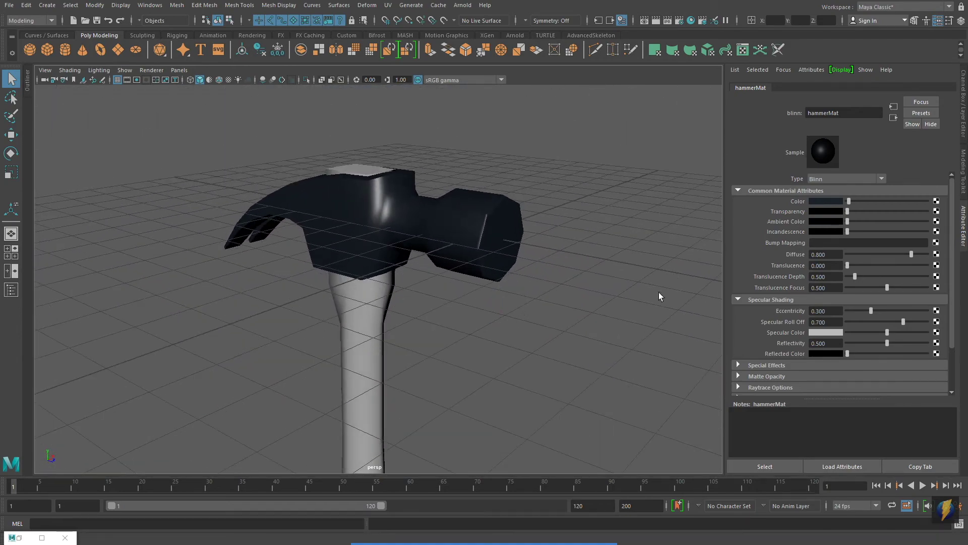
left_click(824, 332)
left_click(765, 325)
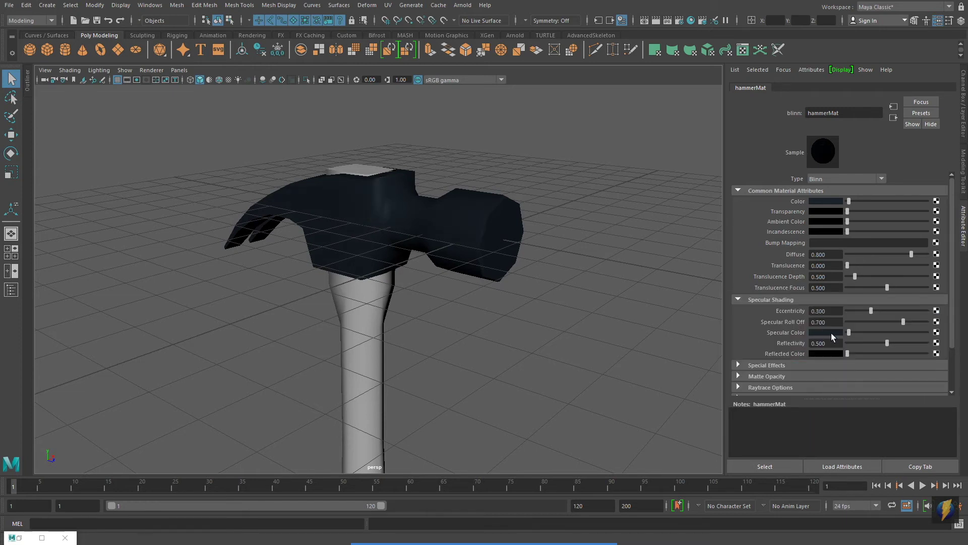
left_click_drag(850, 333, 908, 335)
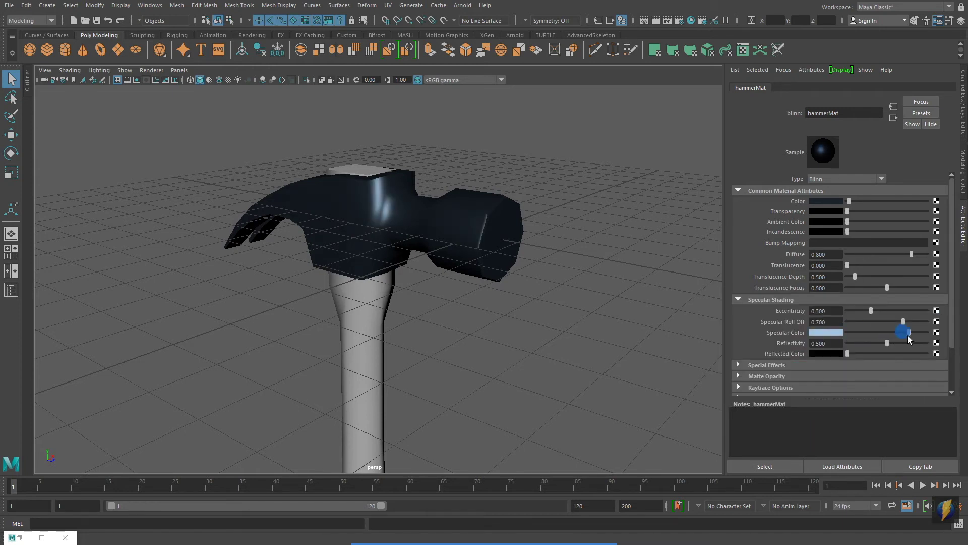
Step: Create a Lambert material in the Hypershade, leaving it unassigned, and minimize the Hypershade window
left_click_drag(457, 267, 475, 281, "alt")
right_click_drag(475, 281, 398, 222, "alt")
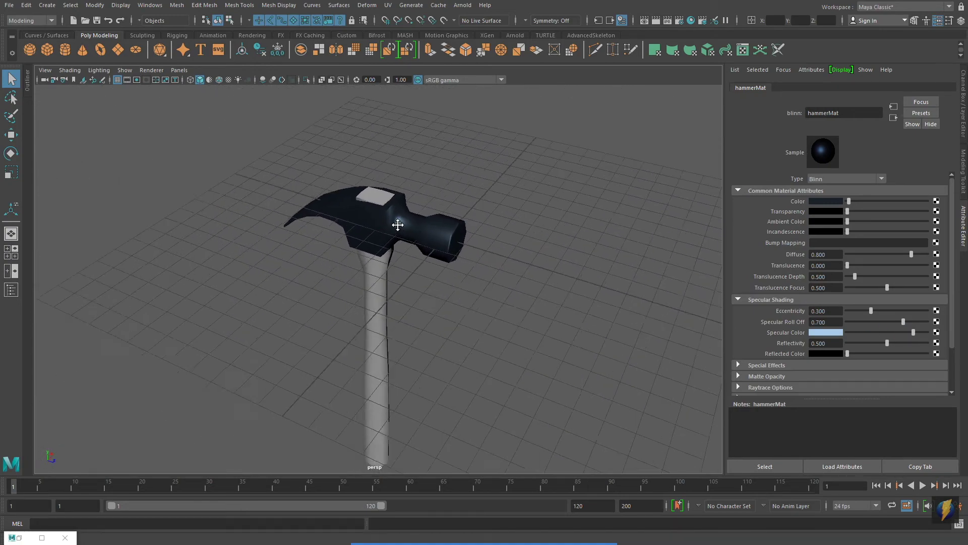
left_click_drag(397, 222, 423, 152, "alt")
left_click_drag(534, 212, 595, 181, "alt")
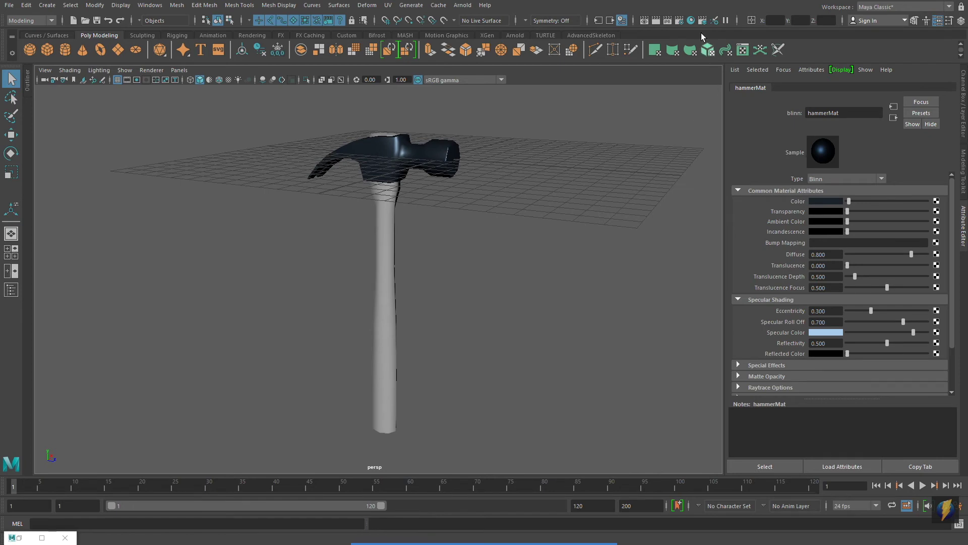
left_click(690, 20)
left_click_drag(523, 307, 510, 120)
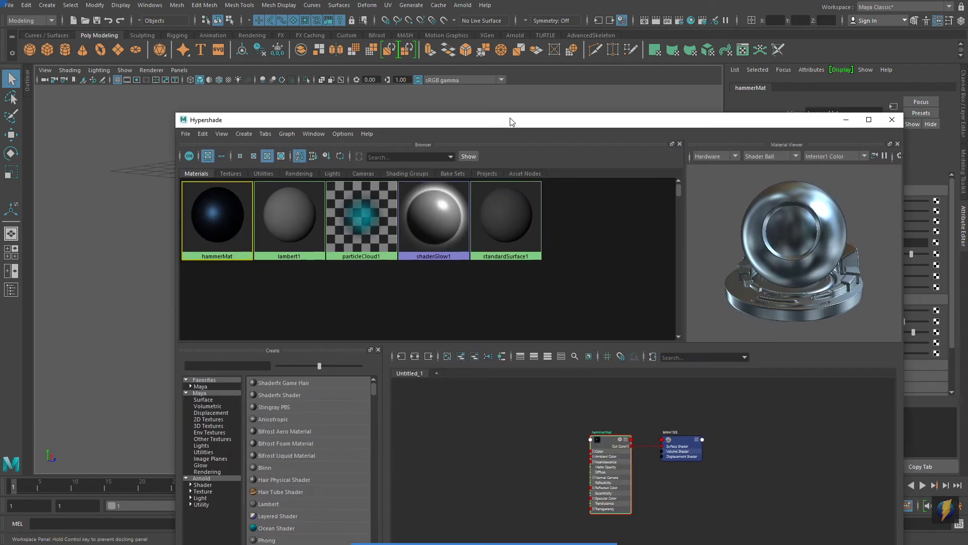
left_click(272, 504)
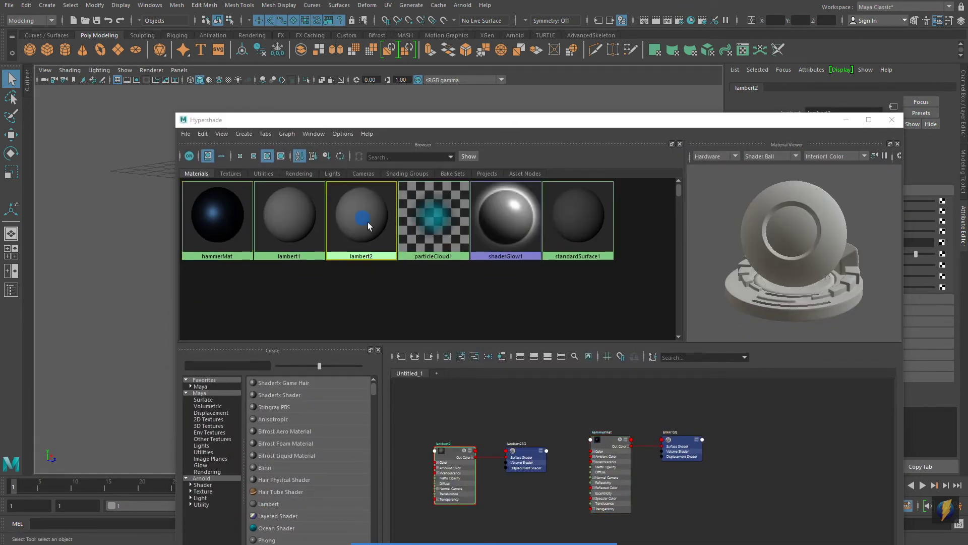
left_click(847, 120)
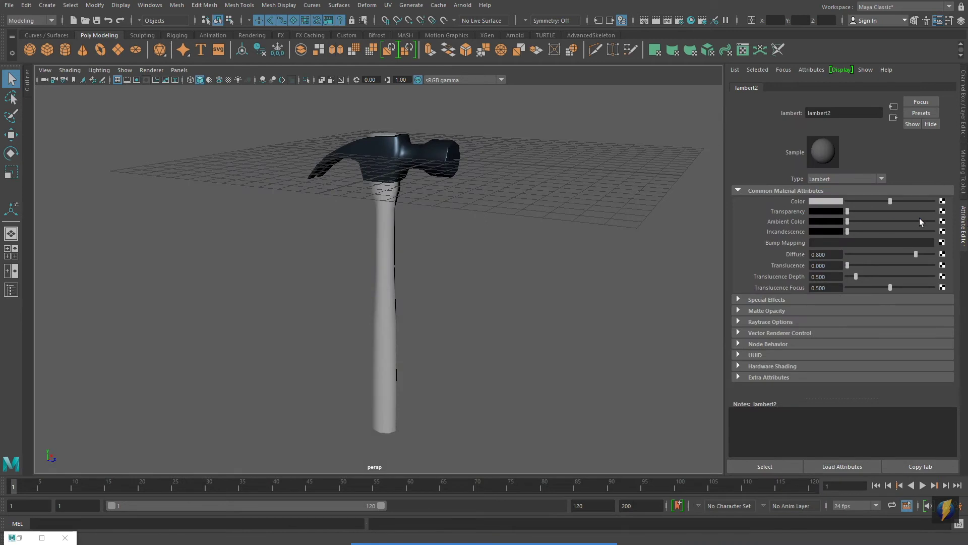
Step: Set the color of the new Lambert material to dark brown with hue 34.538, saturation 0.550 and value 0.087
left_click(839, 201)
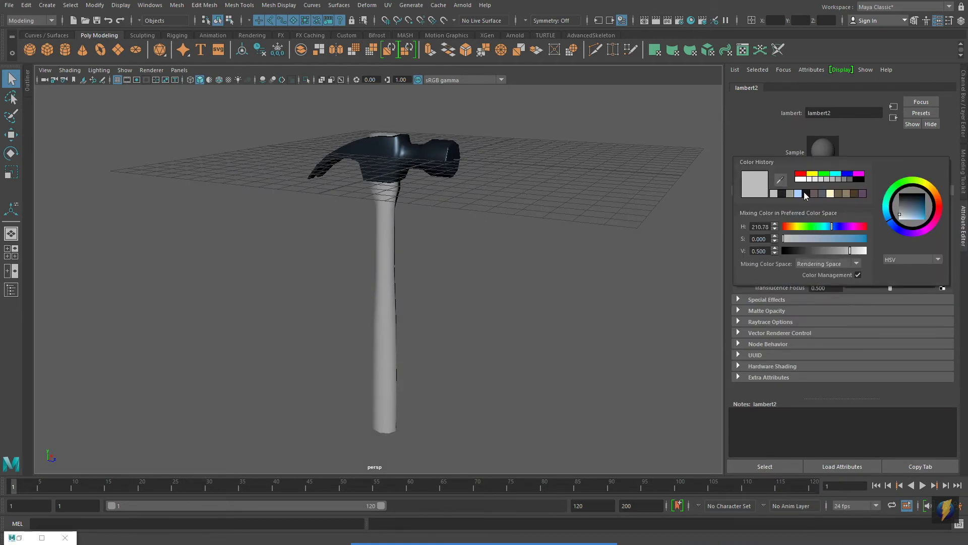
left_click(846, 194)
left_click(914, 204)
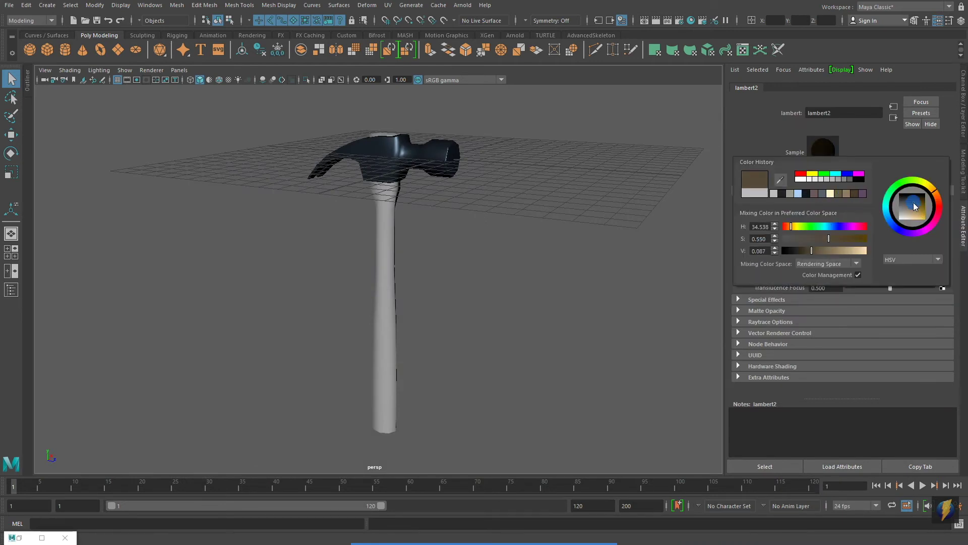
Step: Assign the brown Lambert material to the handle and rename the material as hammerHandleMat
left_click(691, 20)
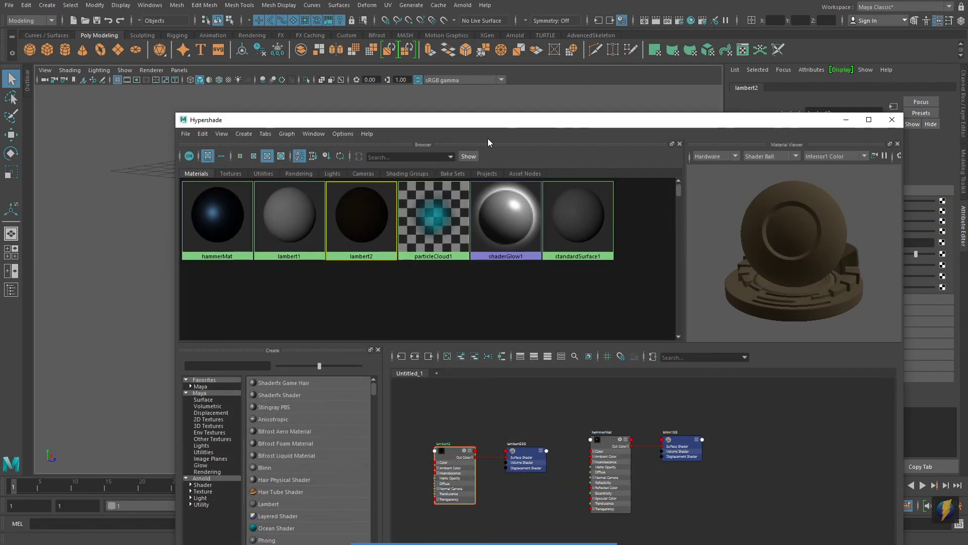
left_click_drag(472, 119, 721, 249)
middle_click_drag(637, 349, 407, 320)
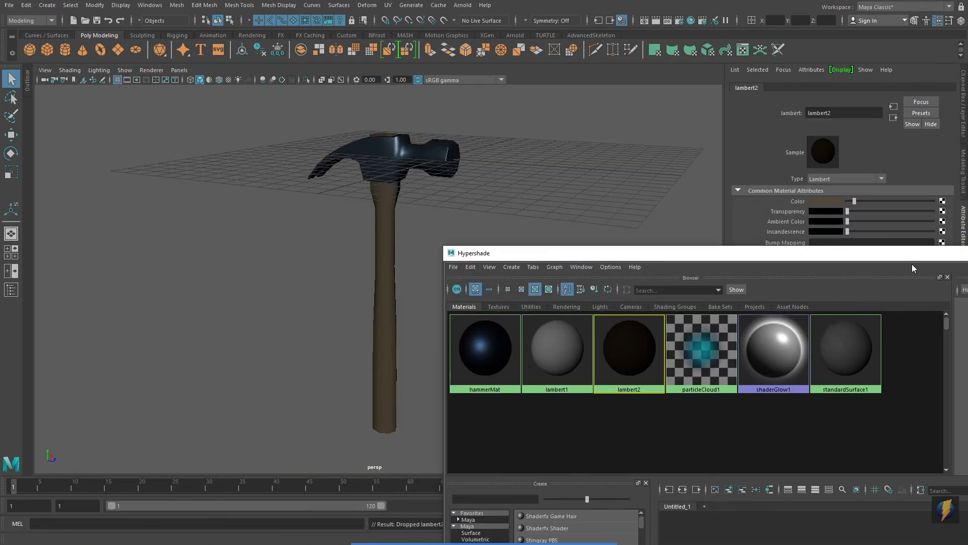
left_click_drag(912, 265, 604, 270)
left_click(864, 266)
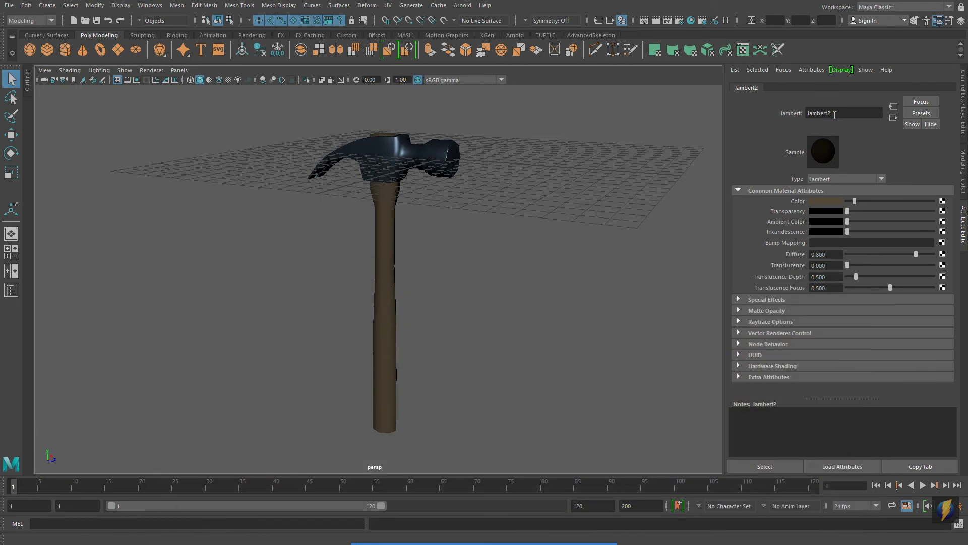
double_click(835, 114)
key("Return")
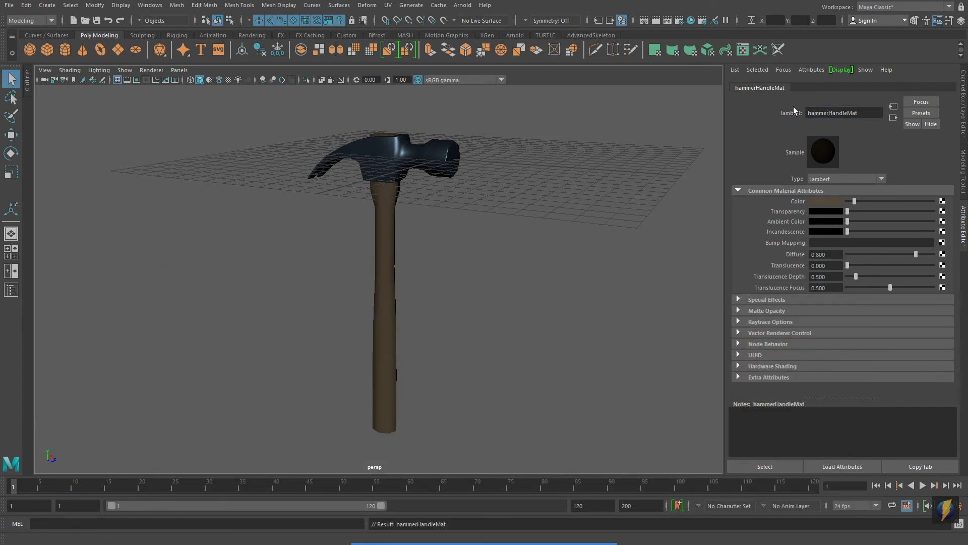
Step: Select the hammer head and the handle and combine them into one mesh
left_click_drag(429, 222, 406, 198, "alt")
left_click(397, 273)
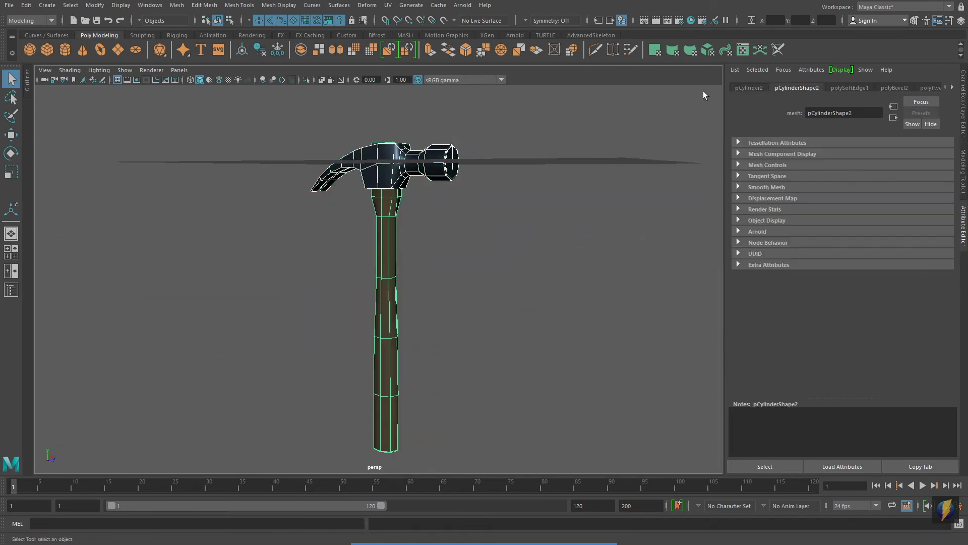
left_click(963, 160)
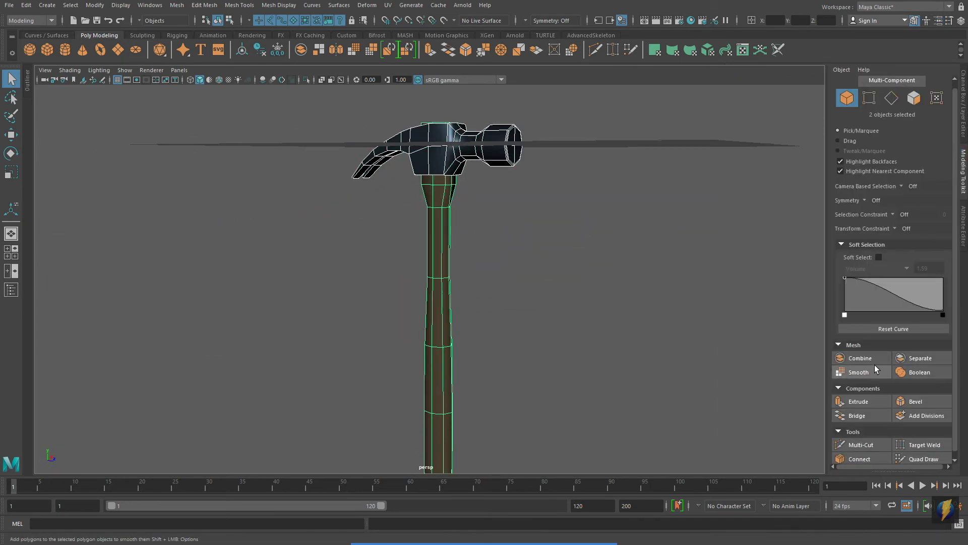
left_click(860, 358)
Step: Show the Outliner and delete the construction history of the combined hammer mesh
left_click(12, 292)
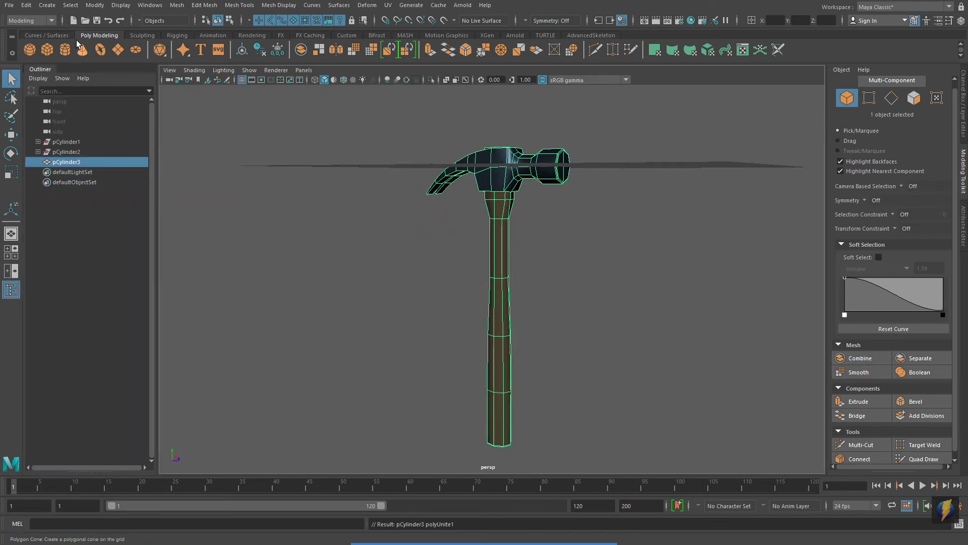
left_click(26, 5)
mouse_move(40, 124)
left_click(183, 123)
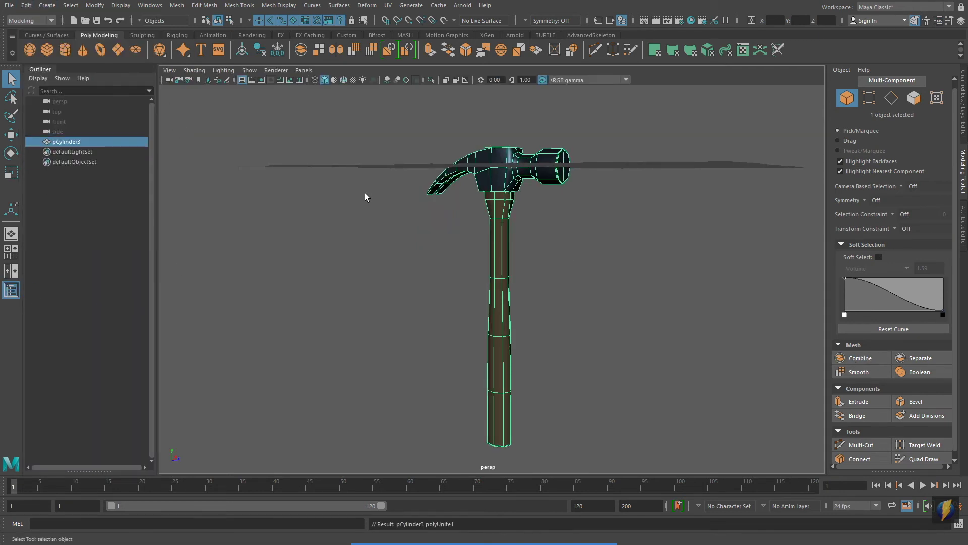
Step: In the shaded side view, move the hammer's pivot down to the grip area and center it across the handle's width
left_click_drag(364, 197, 396, 190, "alt")
left_click(10, 135)
middle_click_drag(461, 280, 427, 234, "alt")
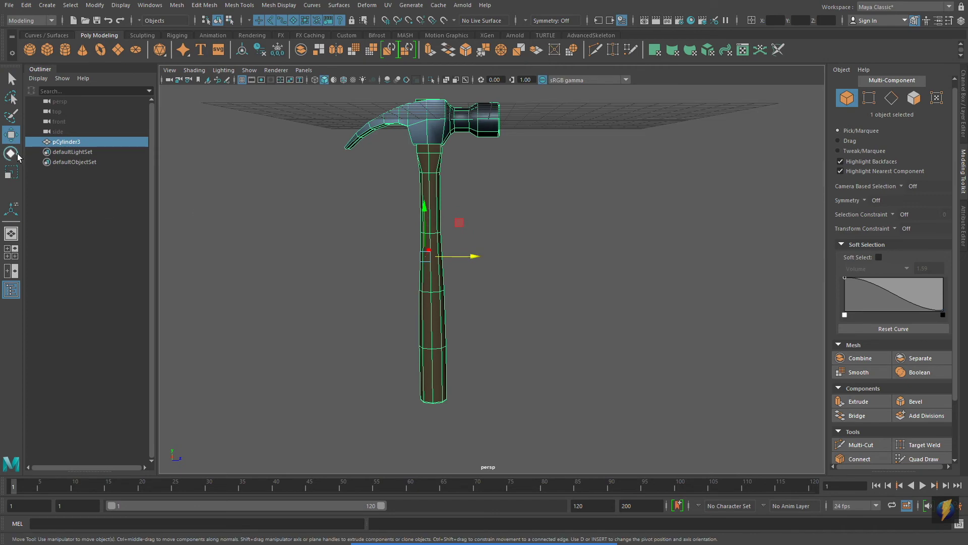
left_click(11, 153)
right_click_drag(613, 295, 573, 285, "alt")
key("space")
key("space")
right_click_drag(437, 330, 593, 324, "alt")
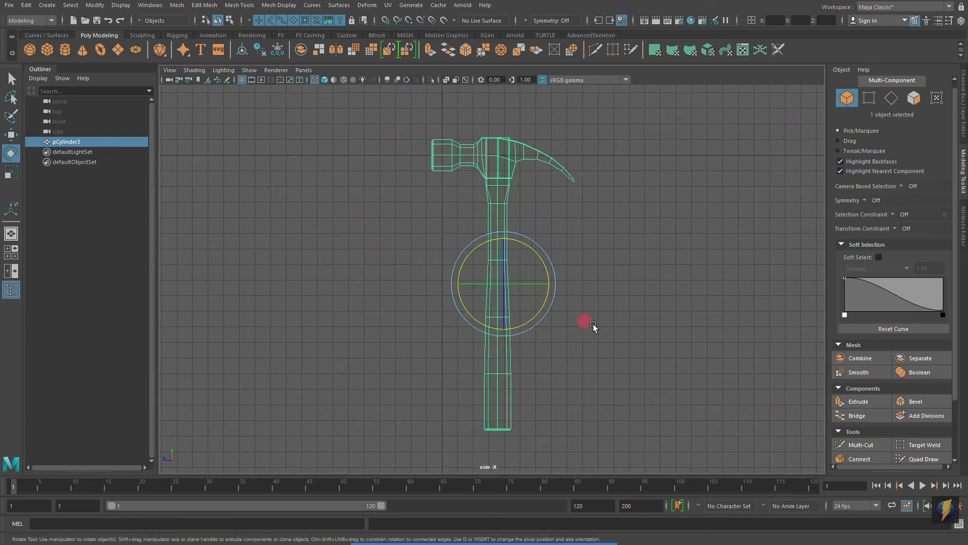
key("5")
key("d")
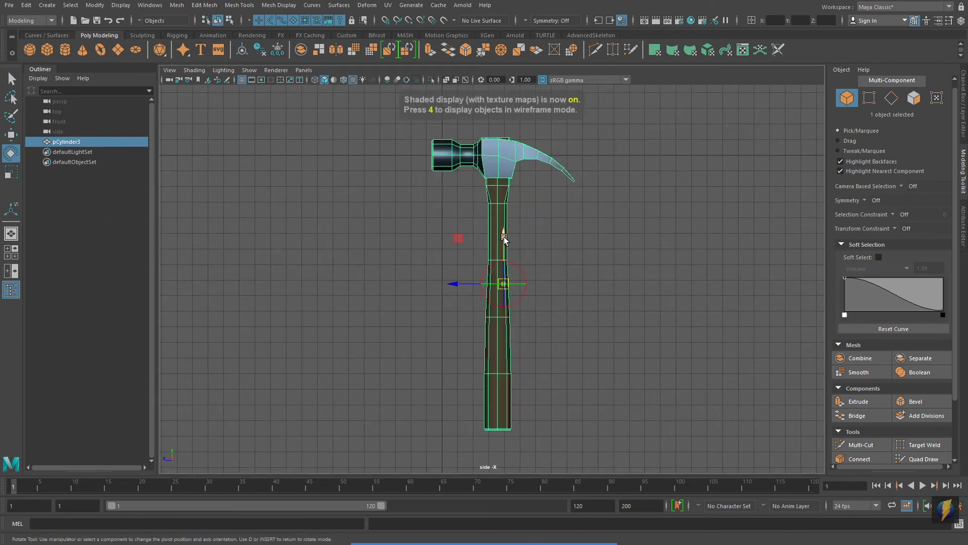
left_click_drag(503, 235, 500, 314)
left_click_drag(485, 364, 480, 363)
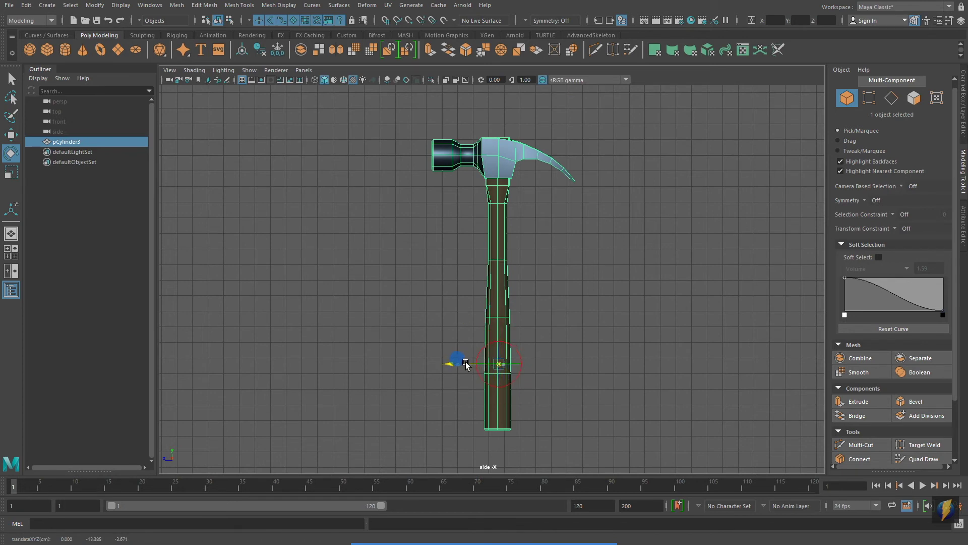
scroll(425, 295, "down", 3)
middle_click_drag(425, 295, 436, 331, "alt")
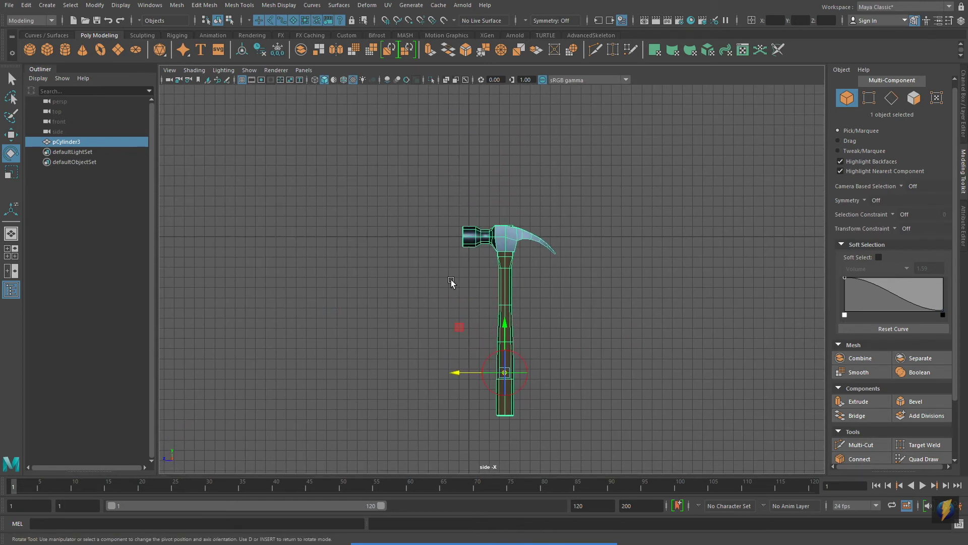
key("d")
Step: Snap the hammer's pivot to the world origin on the grid and freeze the hammer's transformations
key("w")
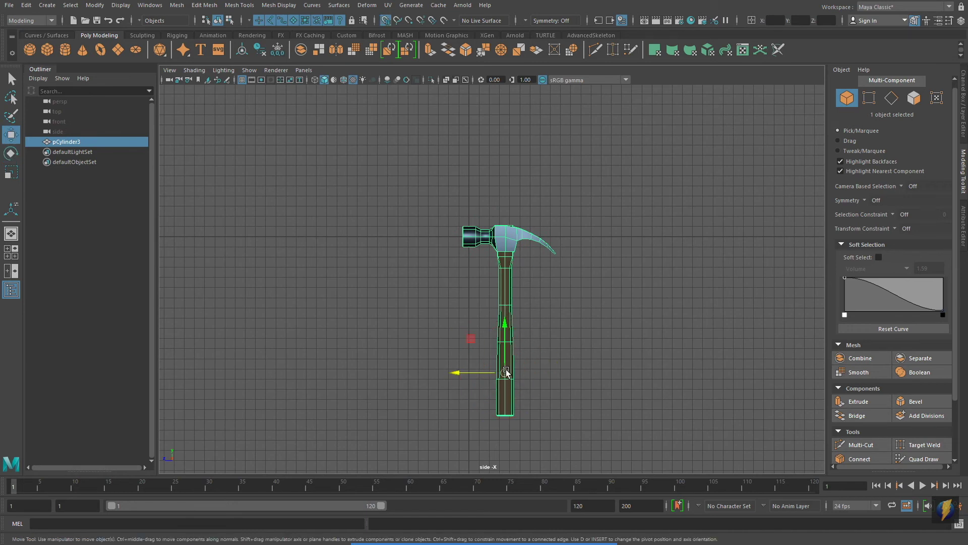
middle_click_drag(532, 449, 497, 313, "alt")
middle_click_drag(568, 236, 578, 347, "alt")
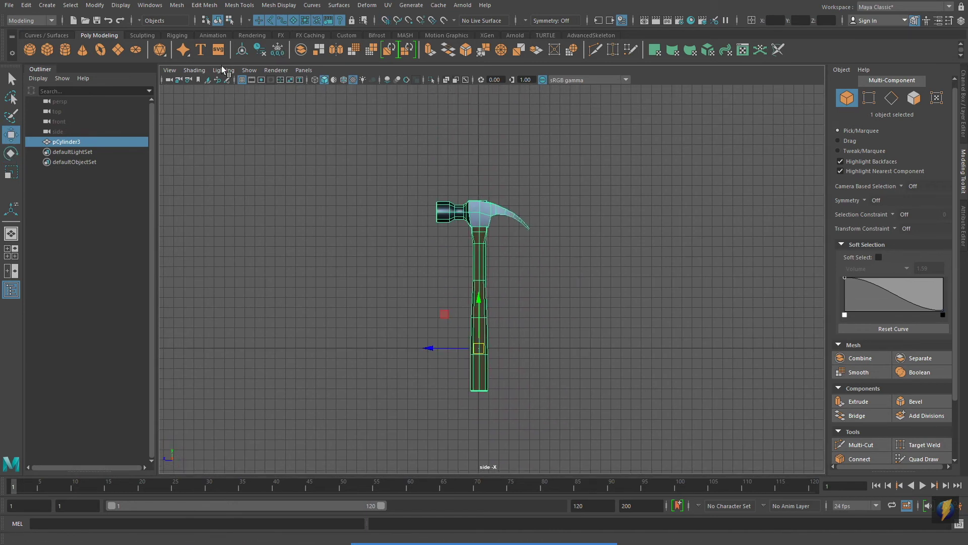
left_click(95, 5)
left_click(126, 47)
Step: Try a small rotation of the hammer around its repositioned pivot and inspect the model in the perspective view
key("e")
mouse_move(515, 313)
left_mouse_down()
mouse_move(437, 281)
mouse_move(519, 308)
left_mouse_up()
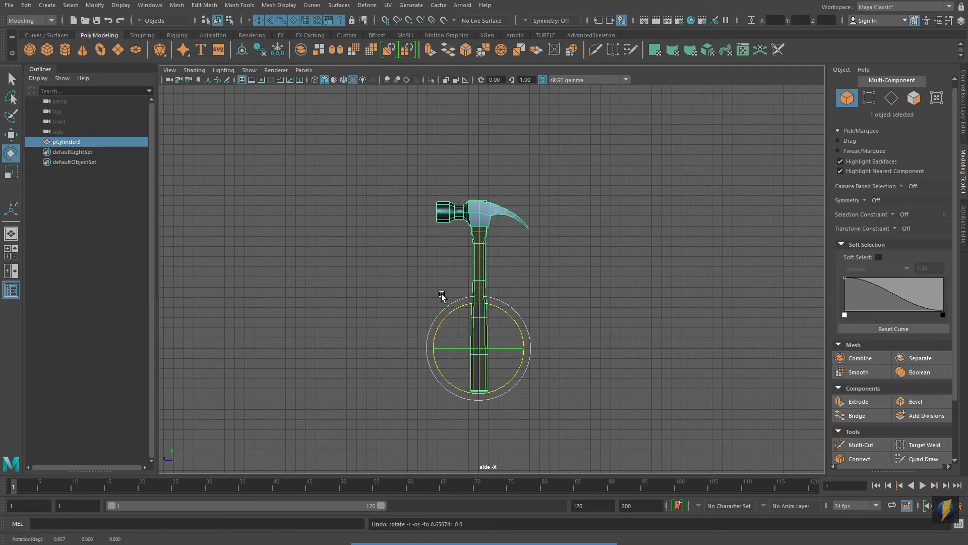
right_click_drag(584, 309, 691, 288, "alt")
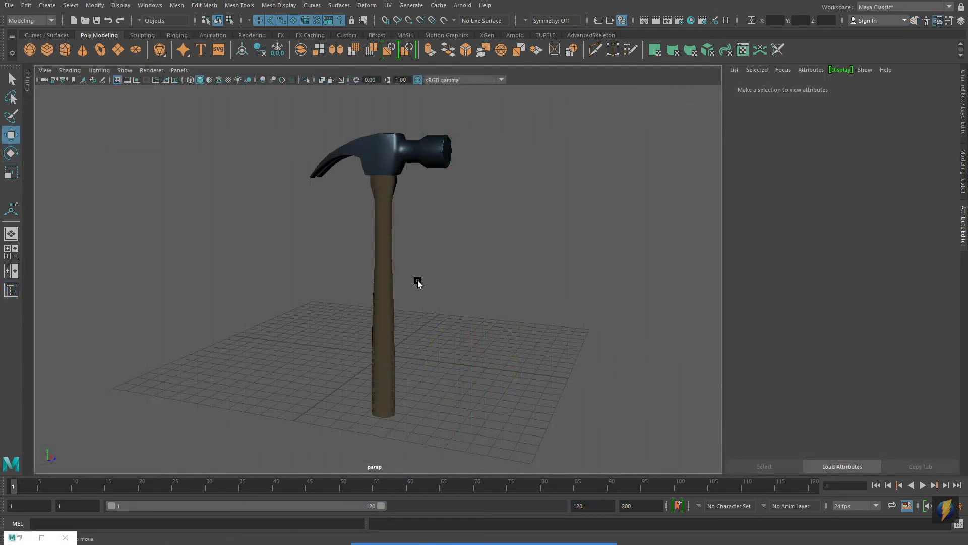
left_click_drag(209, 279, 444, 274, "alt")
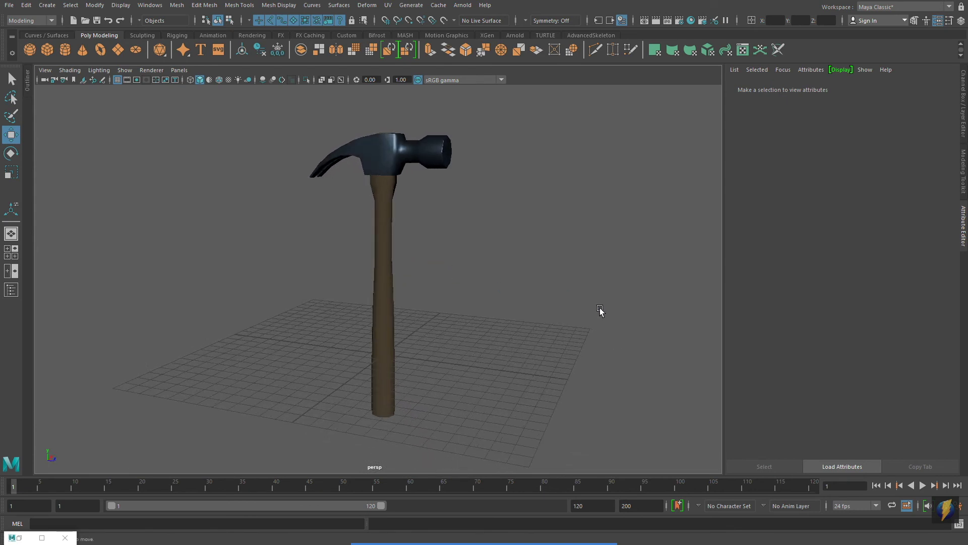